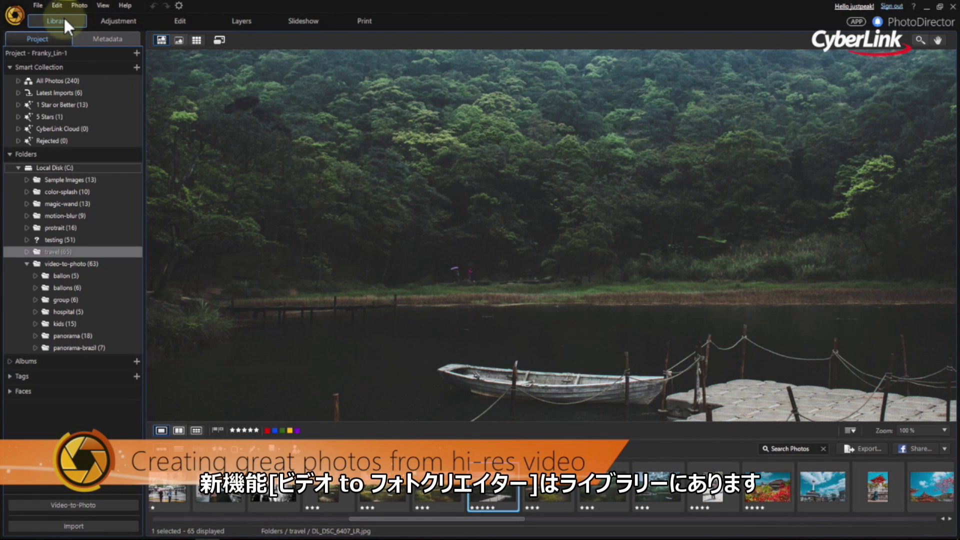
Open the aerial-view-of-christ-the-redeemer video clip in Video-to-Photo for capturing video frames as new photos
{"action": "left_click", "coordinate": [43, 4]}
{"action": "mouse_move", "coordinate": [71, 26]}
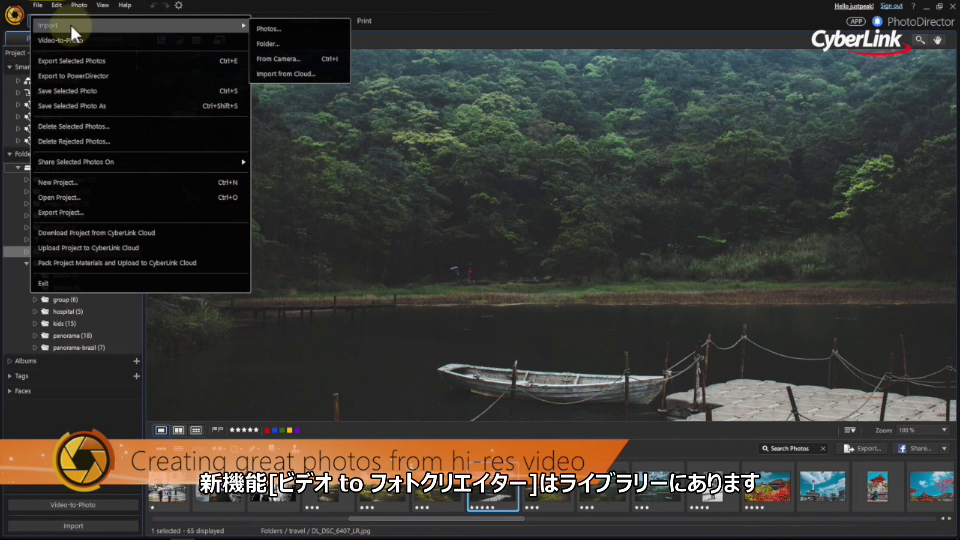
{"action": "left_click", "coordinate": [98, 38]}
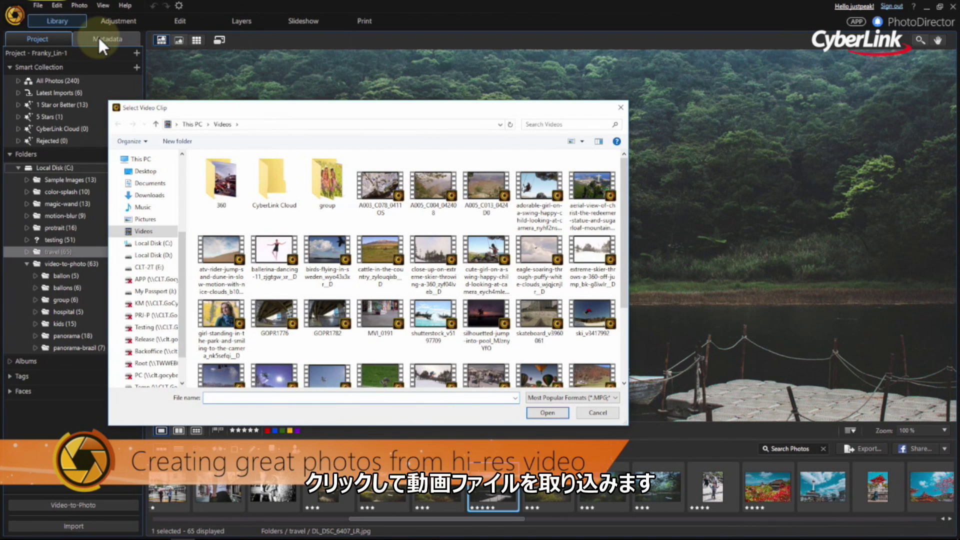
{"action": "left_click", "coordinate": [584, 207]}
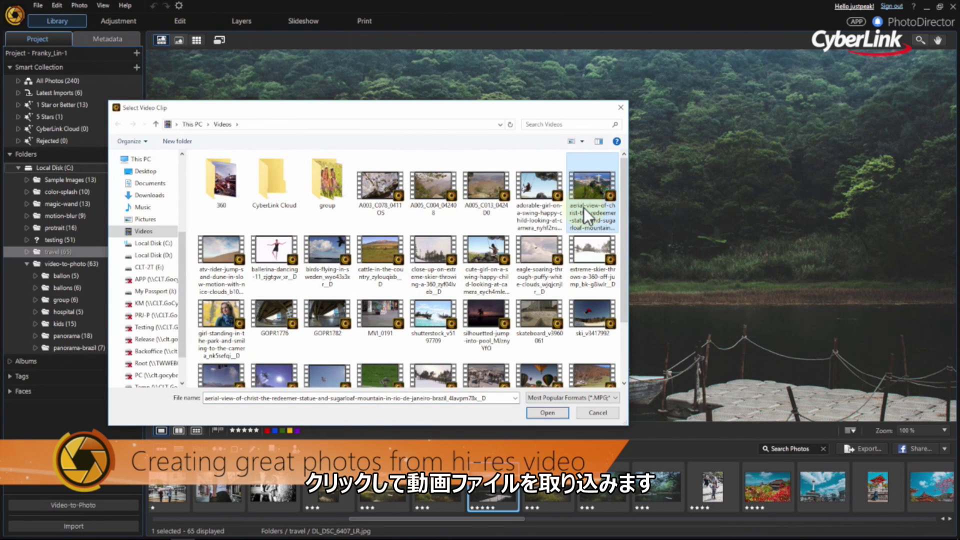
{"action": "left_click", "coordinate": [560, 411]}
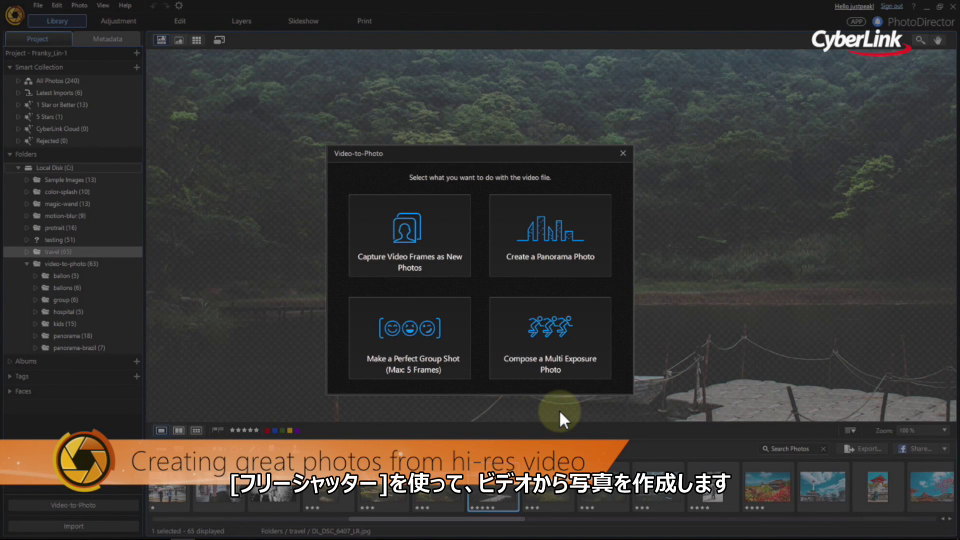
{"action": "left_click", "coordinate": [466, 272]}
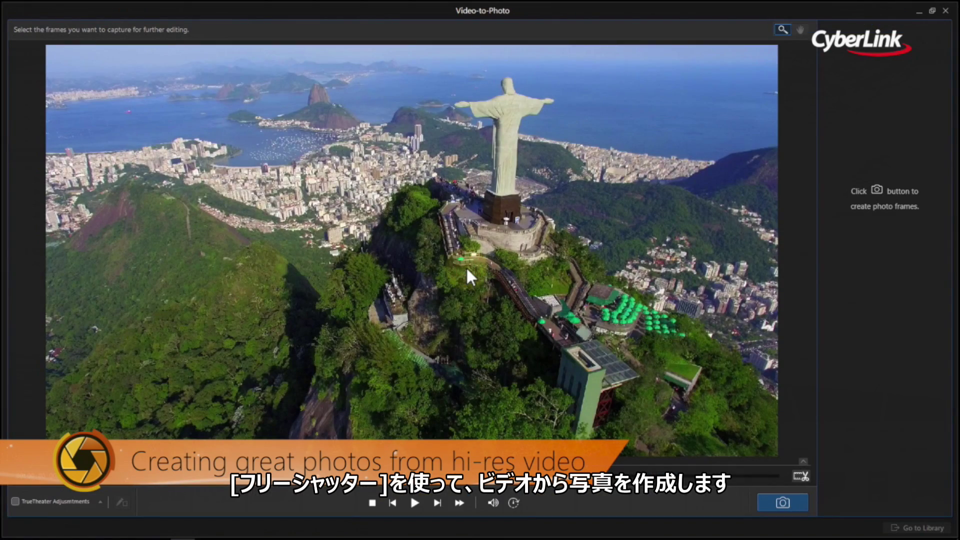
Play the video until the statue is seen from behind, fine-tune the position frame by frame, and capture that frame as a photo
{"action": "left_click", "coordinate": [414, 503]}
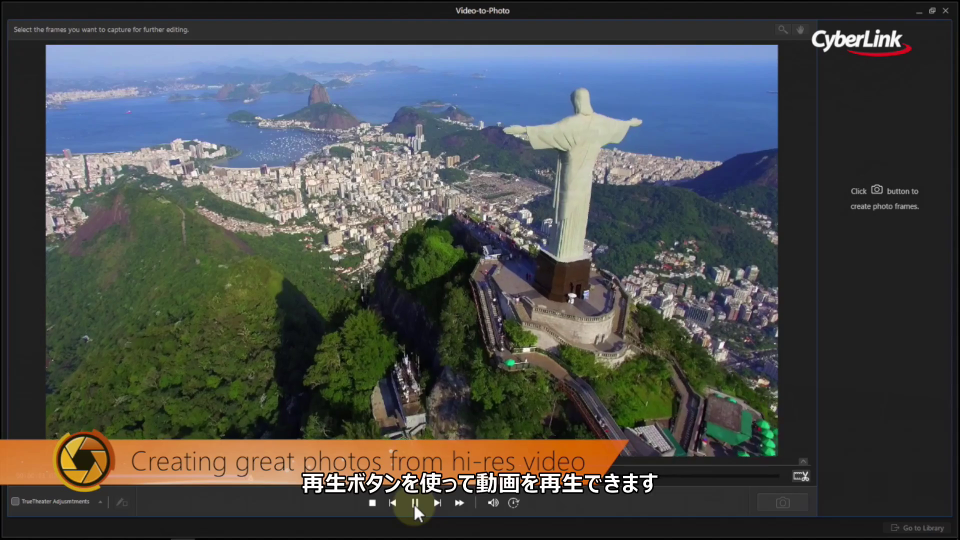
{"action": "left_click", "coordinate": [414, 503]}
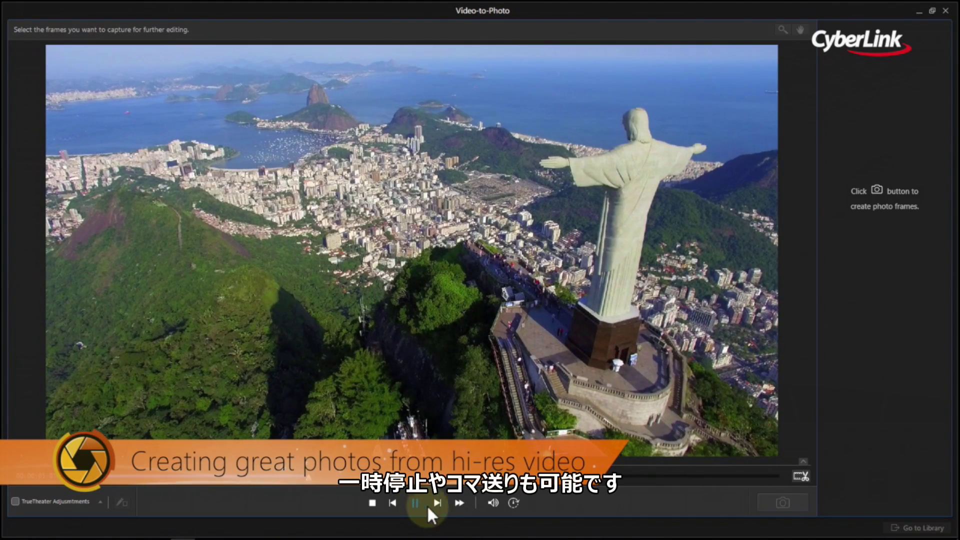
{"action": "left_click", "coordinate": [437, 503]}
{"action": "left_click", "coordinate": [437, 502]}
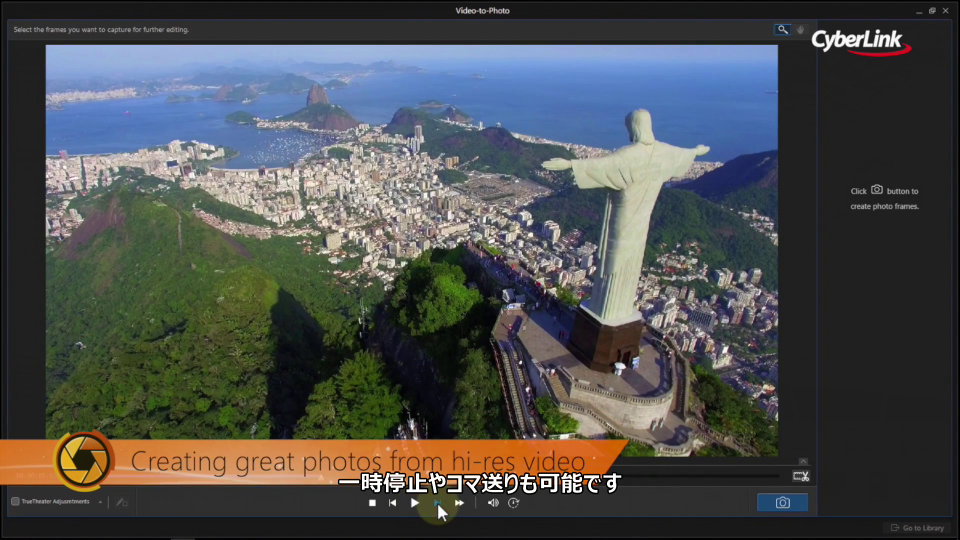
{"action": "left_click", "coordinate": [436, 502]}
{"action": "left_click", "coordinate": [437, 502]}
{"action": "left_click", "coordinate": [395, 503]}
{"action": "left_click", "coordinate": [394, 503]}
{"action": "left_click", "coordinate": [394, 502]}
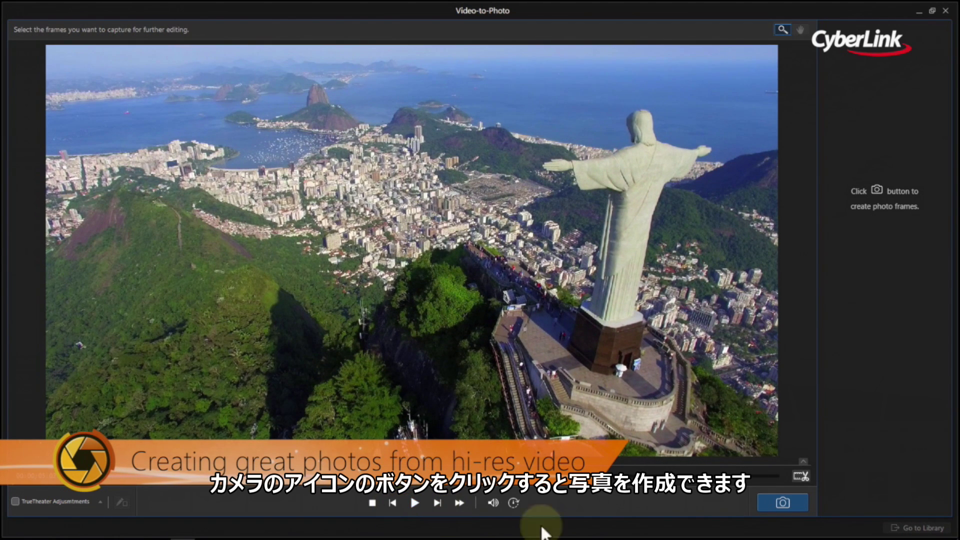
{"action": "left_click", "coordinate": [800, 503]}
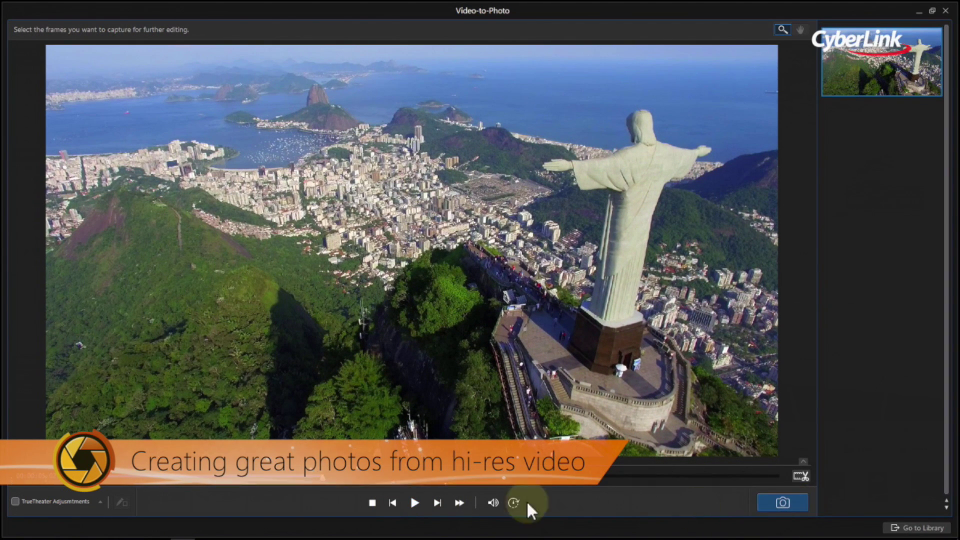
Capture a second frame from the statue video and import both photos into a brazil subfolder of video-to-photo
{"action": "left_click", "coordinate": [414, 503]}
{"action": "left_click", "coordinate": [415, 502]}
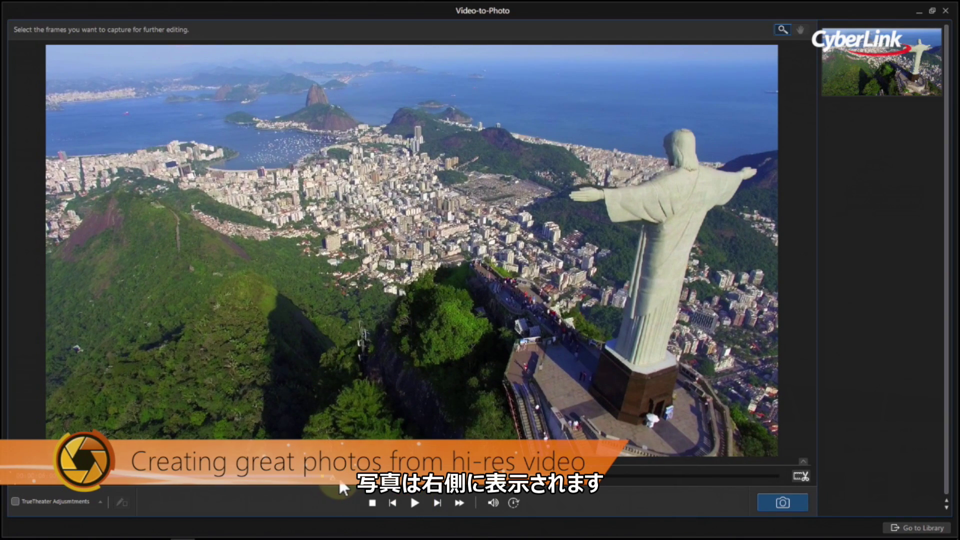
{"action": "left_click", "coordinate": [802, 503]}
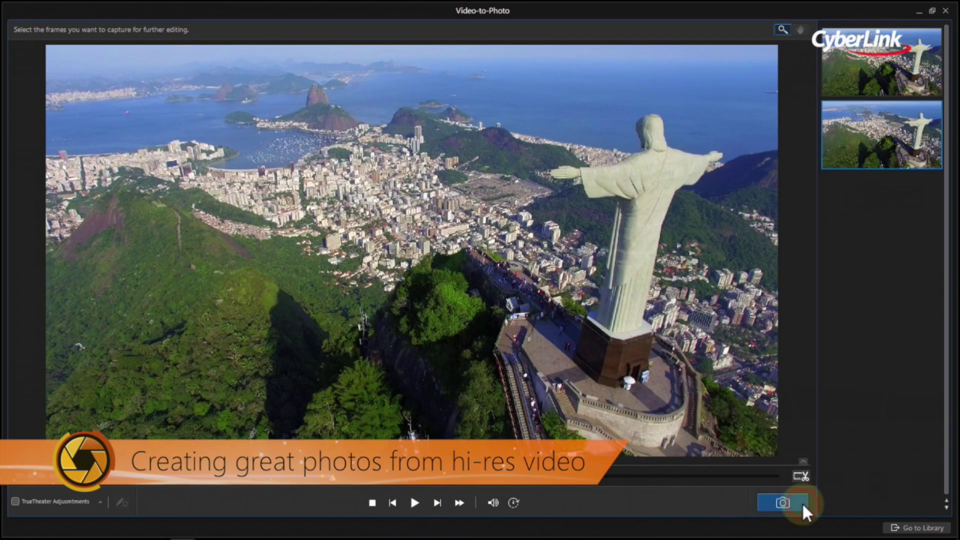
{"action": "left_click", "coordinate": [918, 530]}
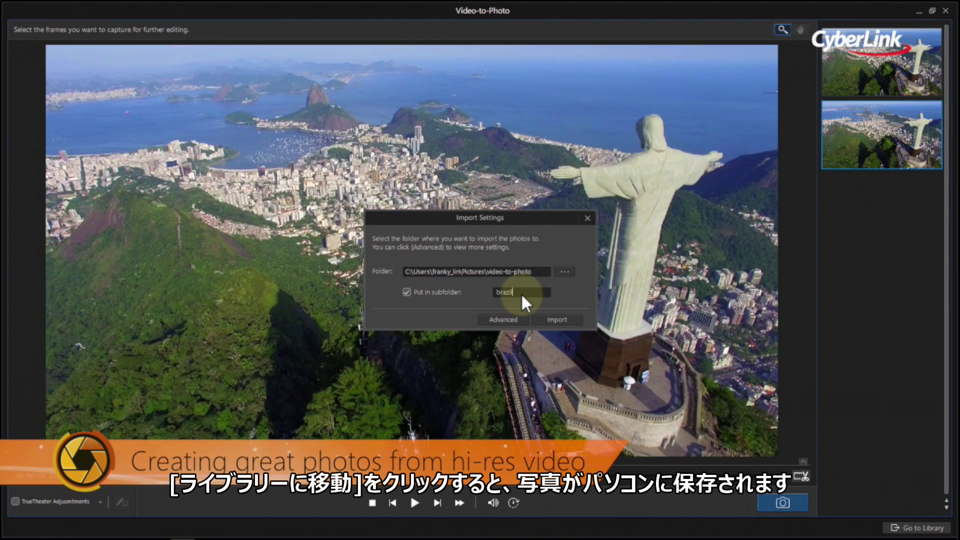
{"action": "left_click", "coordinate": [575, 317]}
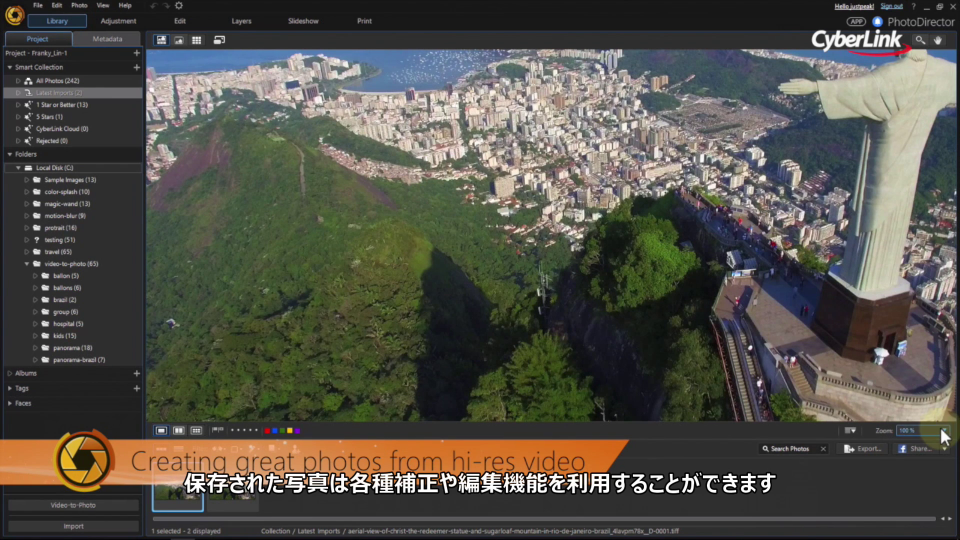
Apply the automatic tone adjustment to the imported Christ the Redeemer photo
{"action": "left_click", "coordinate": [942, 430]}
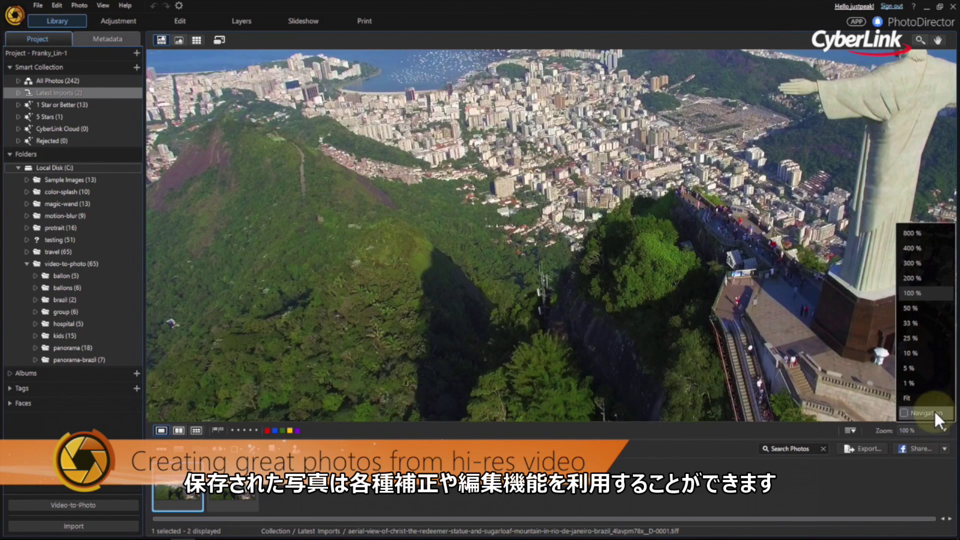
{"action": "left_click", "coordinate": [931, 398]}
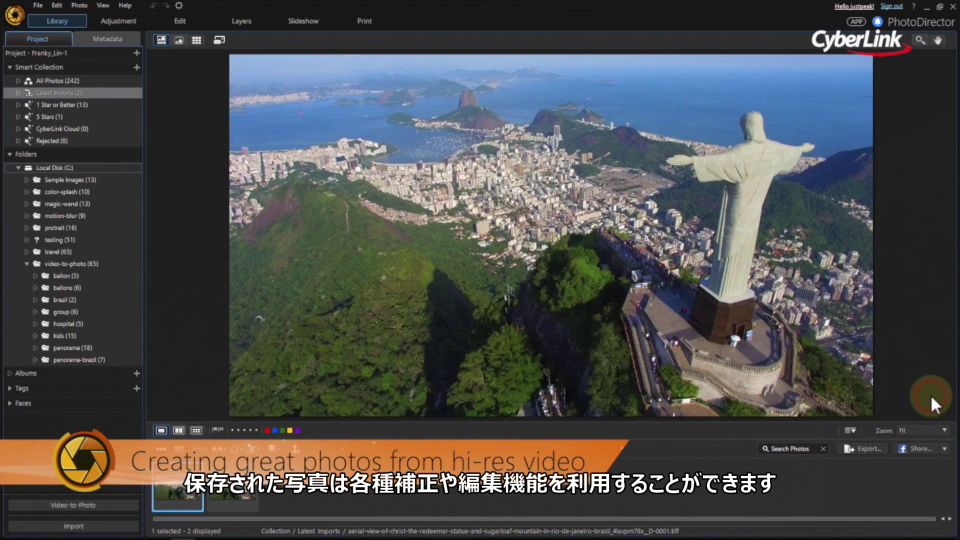
{"action": "left_click", "coordinate": [140, 23]}
{"action": "left_click", "coordinate": [68, 39]}
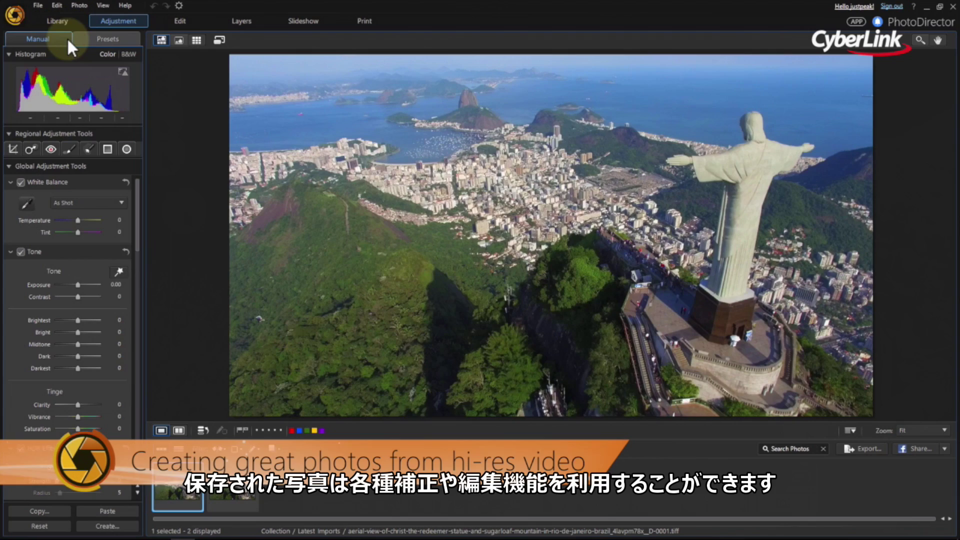
{"action": "left_click", "coordinate": [122, 273]}
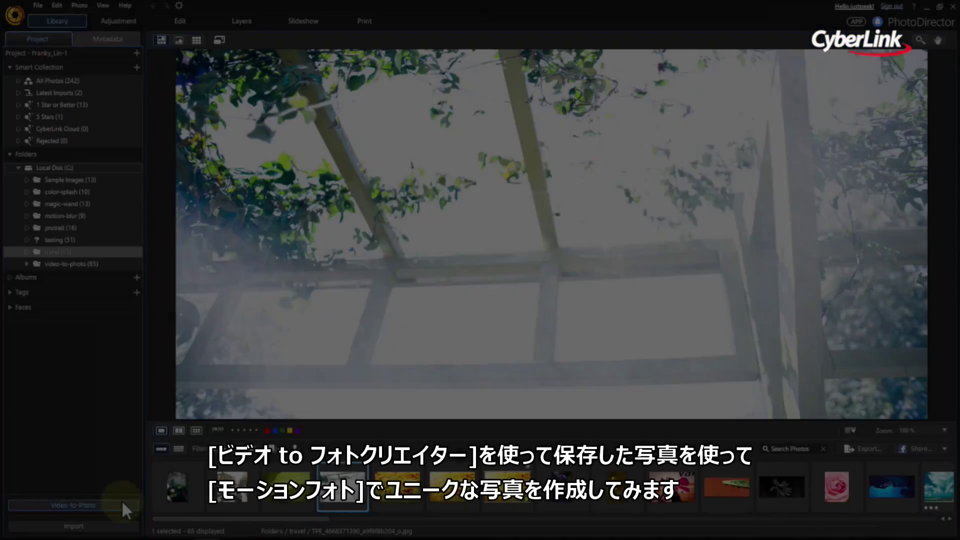
Open the skateboard_v3960061 video clip in Video-to-Photo for composing a multi exposure photo
{"action": "left_click", "coordinate": [121, 500]}
{"action": "left_click", "coordinate": [541, 320]}
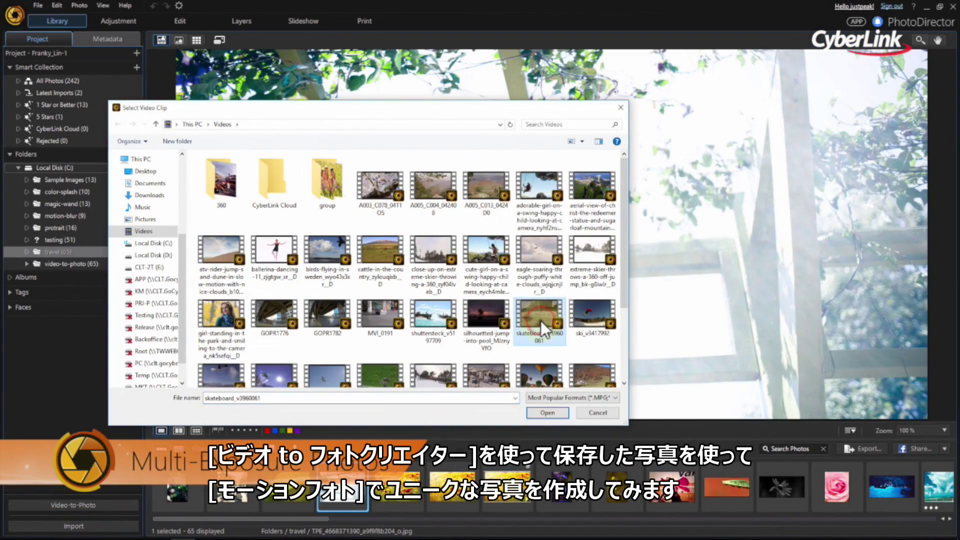
{"action": "left_click", "coordinate": [563, 414]}
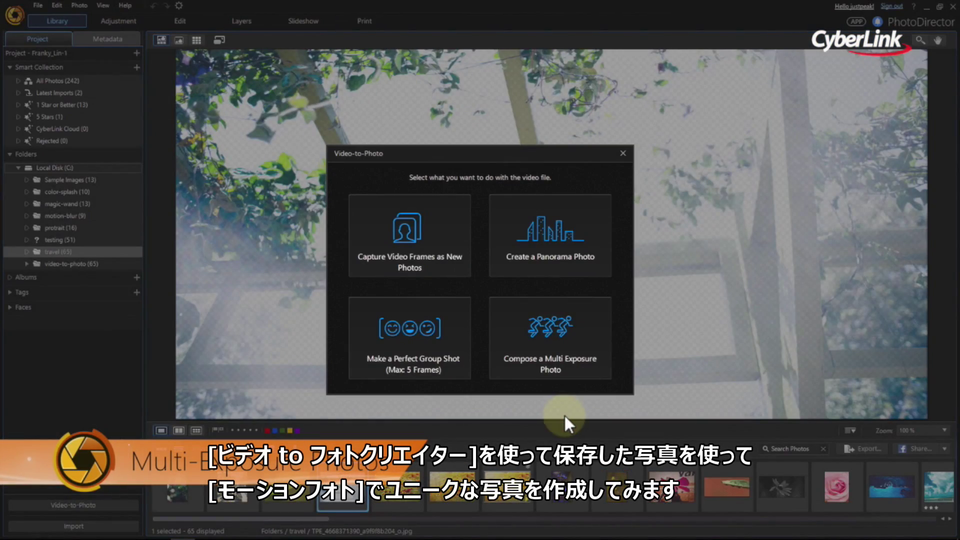
{"action": "left_click", "coordinate": [588, 367]}
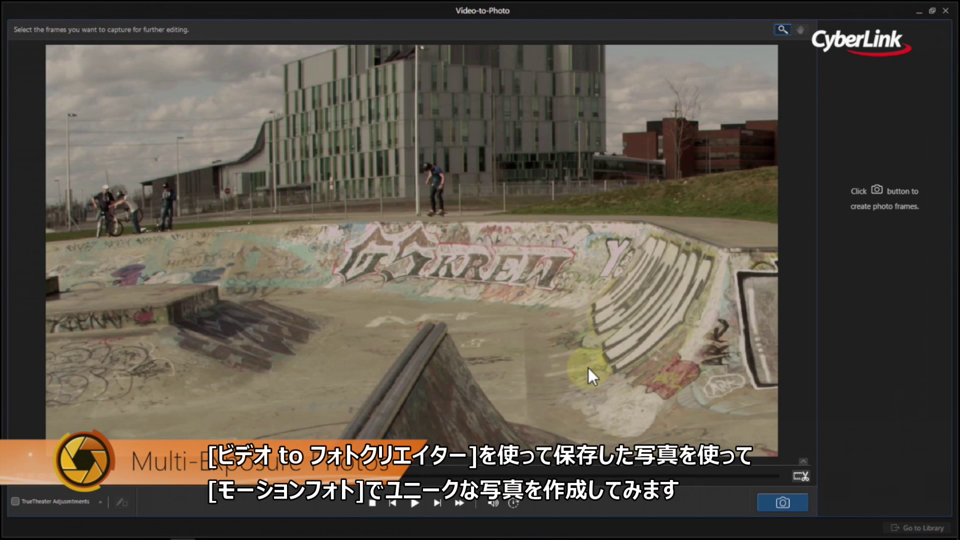
Capture eight frames spread across the skateboarder's jump, from the ramp takeoff to the landing, playing and pausing the video between captures
{"action": "left_click", "coordinate": [414, 502]}
{"action": "left_click", "coordinate": [798, 503]}
{"action": "left_click", "coordinate": [792, 504]}
{"action": "left_click", "coordinate": [415, 503]}
{"action": "left_click", "coordinate": [800, 506]}
{"action": "left_click", "coordinate": [415, 503]}
{"action": "left_click", "coordinate": [792, 507]}
{"action": "left_click", "coordinate": [413, 503]}
{"action": "left_click", "coordinate": [413, 501]}
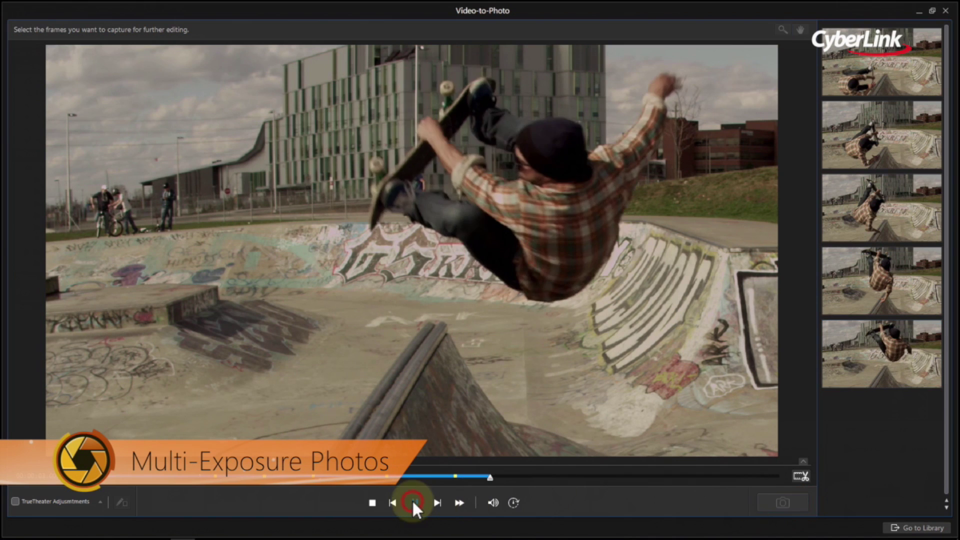
{"action": "left_click", "coordinate": [803, 502]}
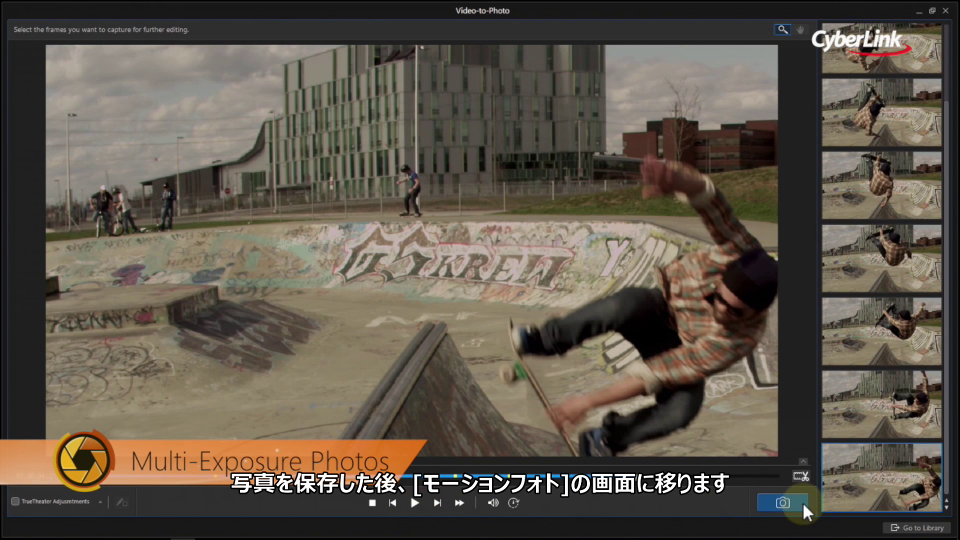
Import the captured skateboard frames into a subfolder of video-to-photo and start the Multi Exposure process with all eight photos
{"action": "left_click", "coordinate": [915, 527]}
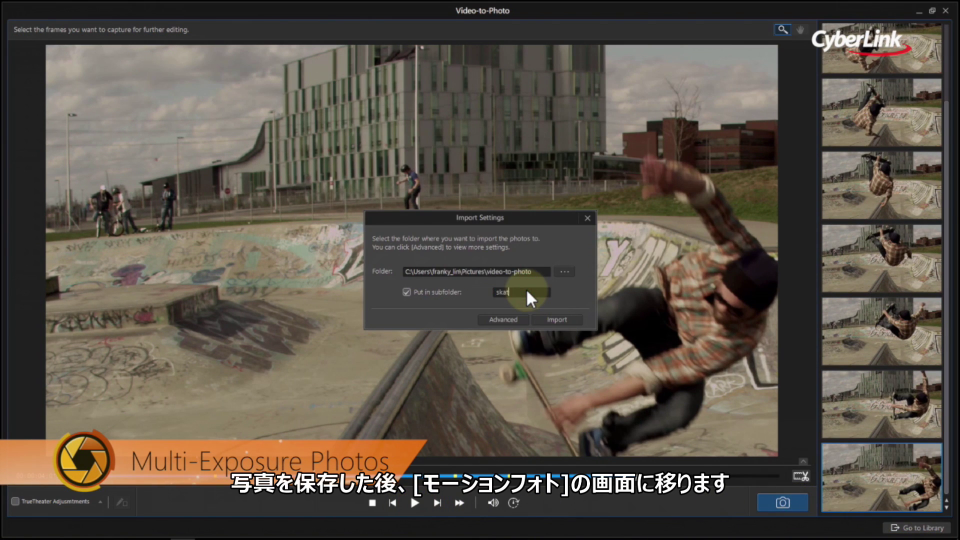
{"action": "left_click", "coordinate": [575, 320]}
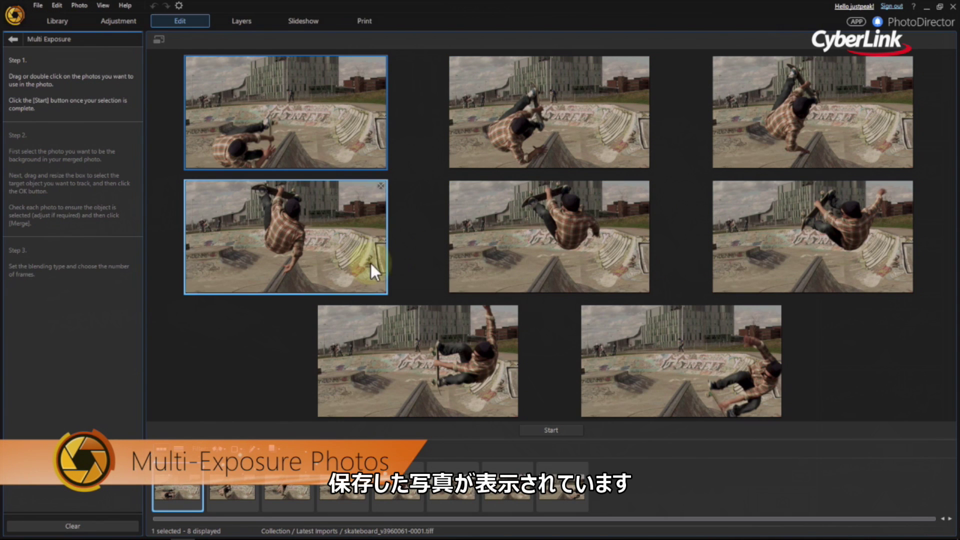
{"action": "left_click", "coordinate": [578, 435]}
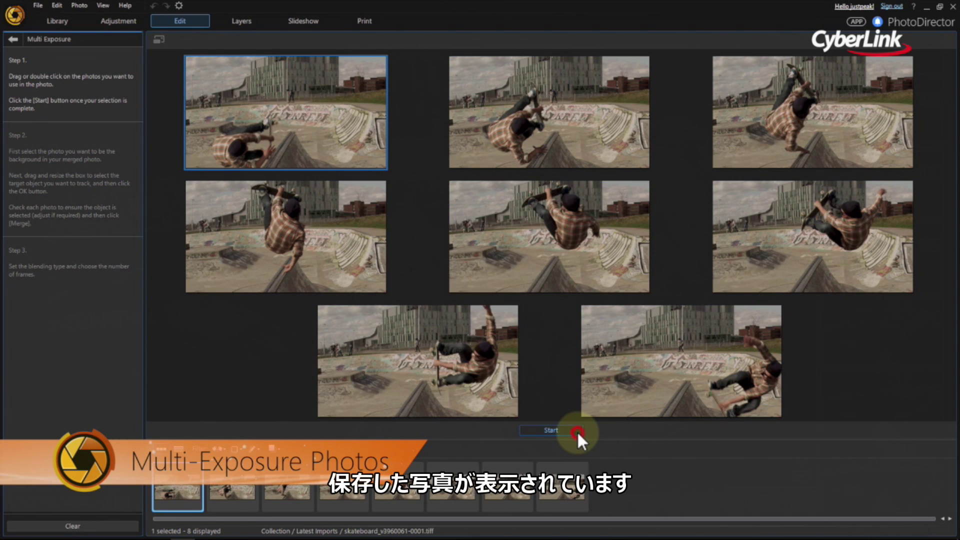
{"action": "left_click", "coordinate": [595, 313]}
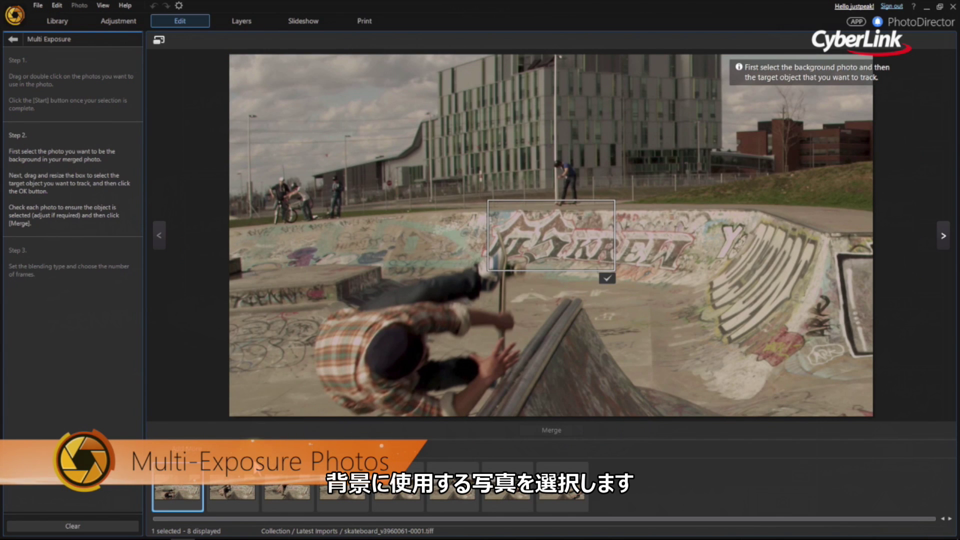
Review each of the eight skateboard photos and select the first one as the background of the merged photo
{"action": "left_click", "coordinate": [241, 497]}
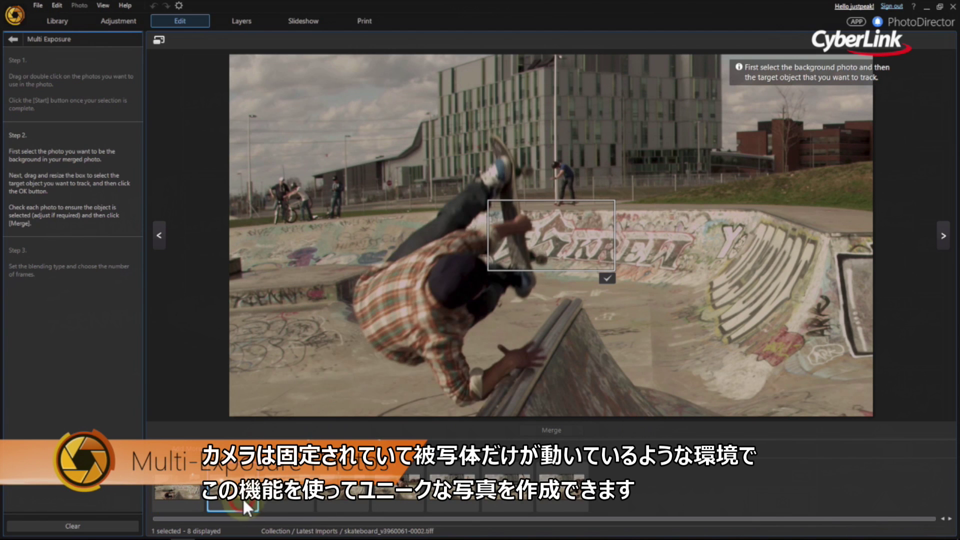
{"action": "left_click", "coordinate": [292, 498]}
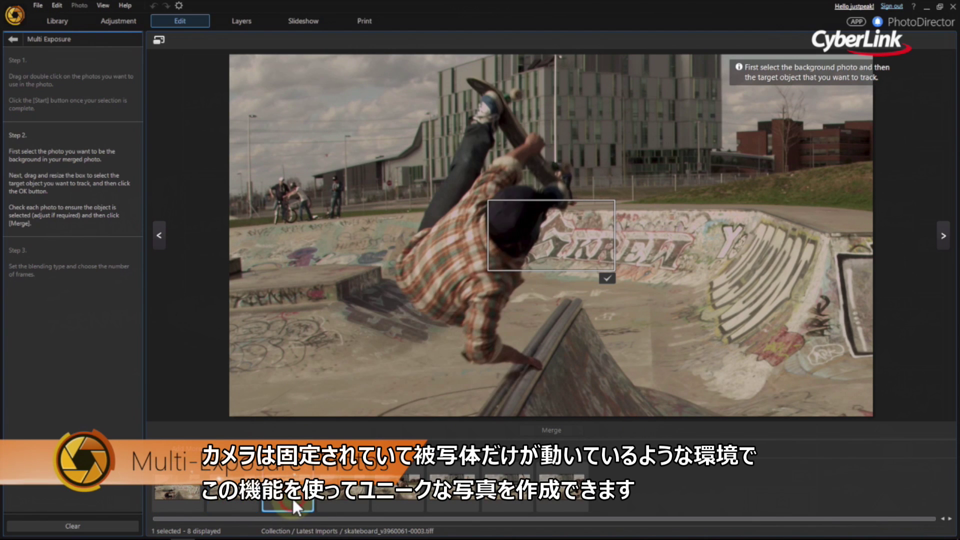
{"action": "left_click", "coordinate": [360, 503]}
{"action": "left_click", "coordinate": [413, 503]}
{"action": "left_click", "coordinate": [443, 505]}
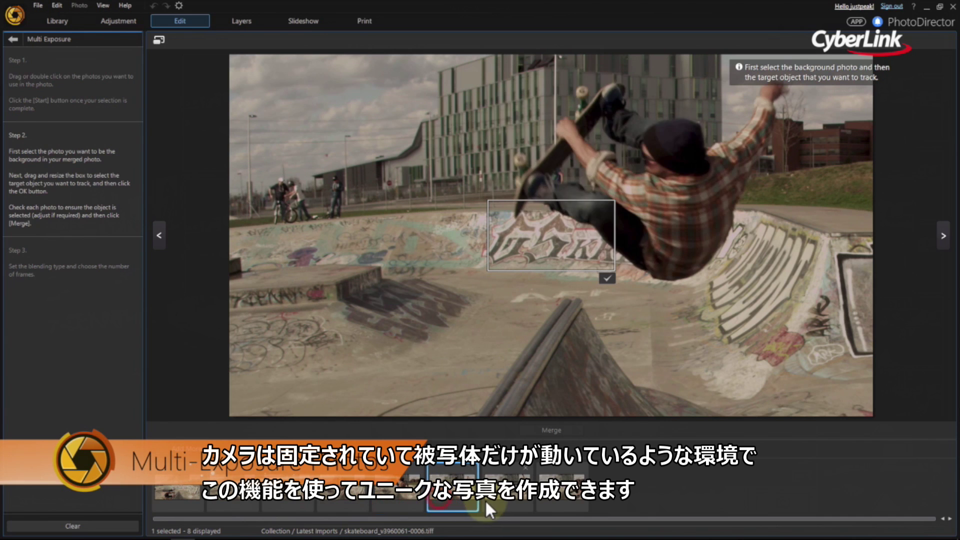
{"action": "left_click", "coordinate": [499, 499]}
{"action": "left_click", "coordinate": [566, 500]}
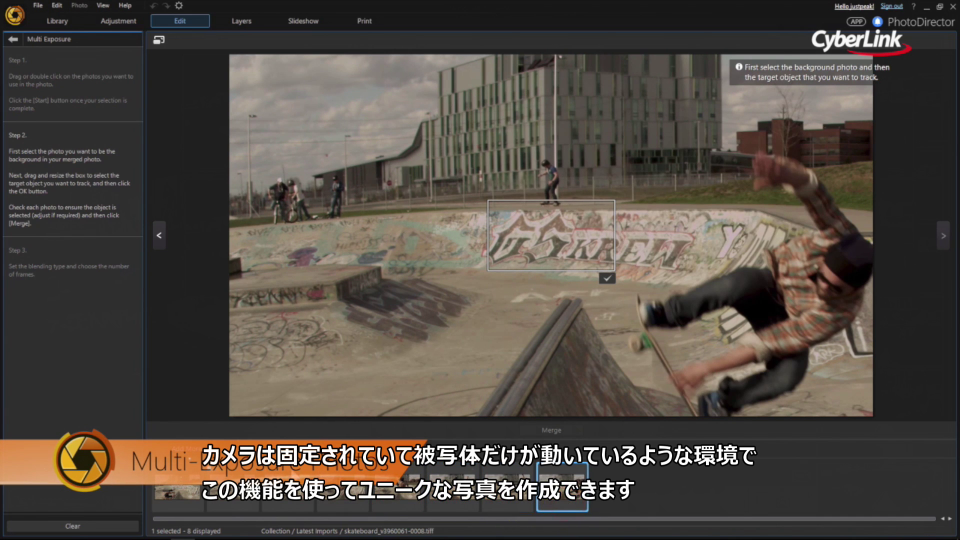
{"action": "left_click", "coordinate": [180, 489]}
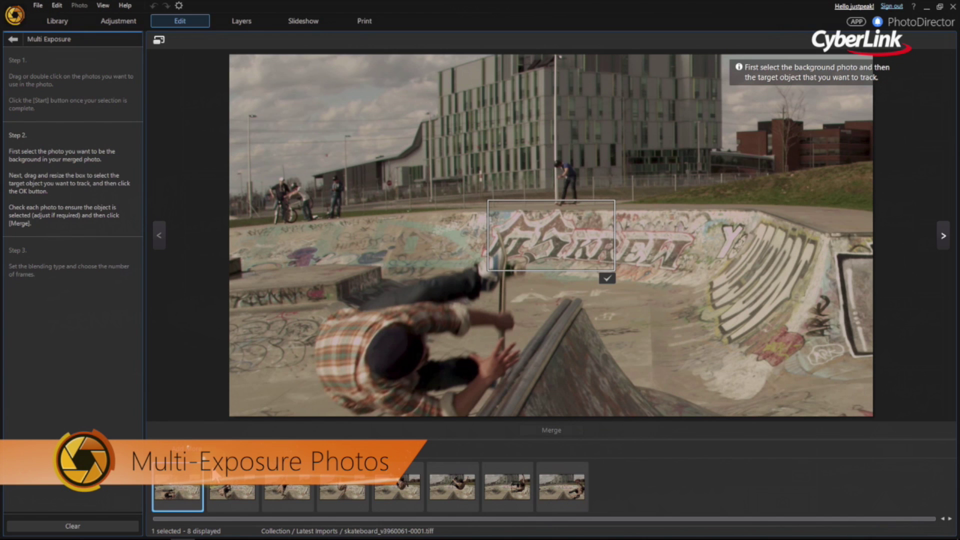
Fit the target box around the crouching skateboarder and his board, and confirm it as the object to track
{"action": "left_click", "coordinate": [553, 257]}
{"action": "left_click_drag", "start_coordinate": [553, 256], "coordinate": [374, 329]}
{"action": "left_click_drag", "start_coordinate": [434, 341], "coordinate": [515, 414]}
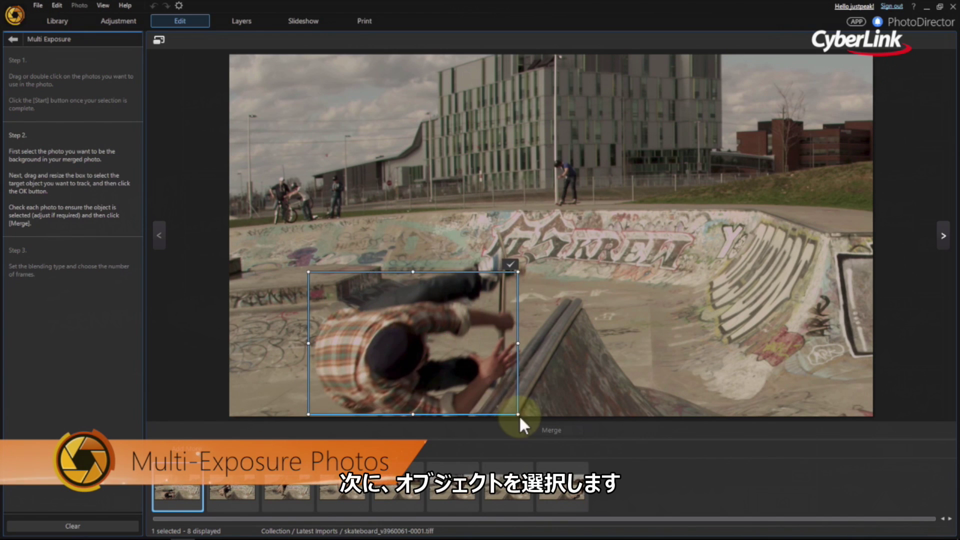
{"action": "left_click_drag", "start_coordinate": [516, 271], "coordinate": [555, 243]}
{"action": "left_click_drag", "start_coordinate": [483, 299], "coordinate": [467, 300]}
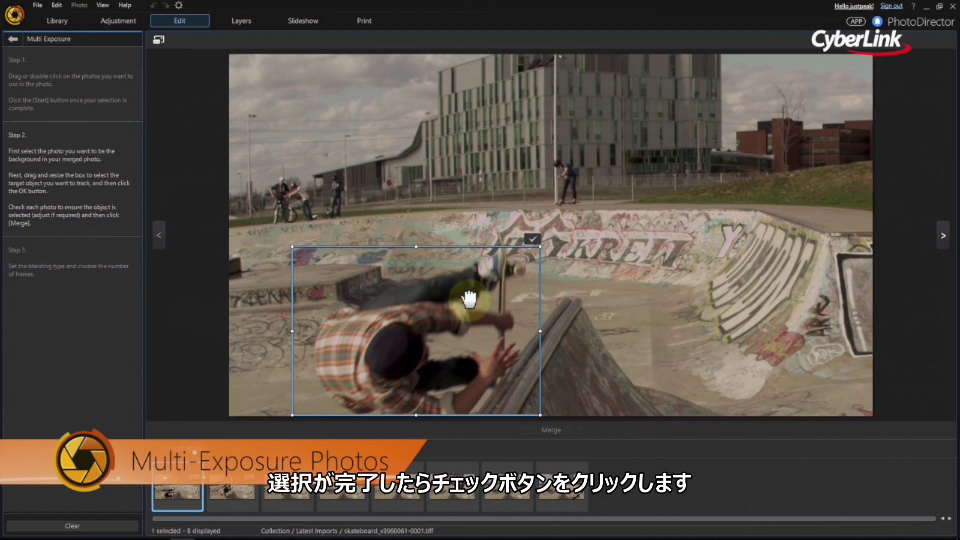
{"action": "left_click", "coordinate": [537, 239]}
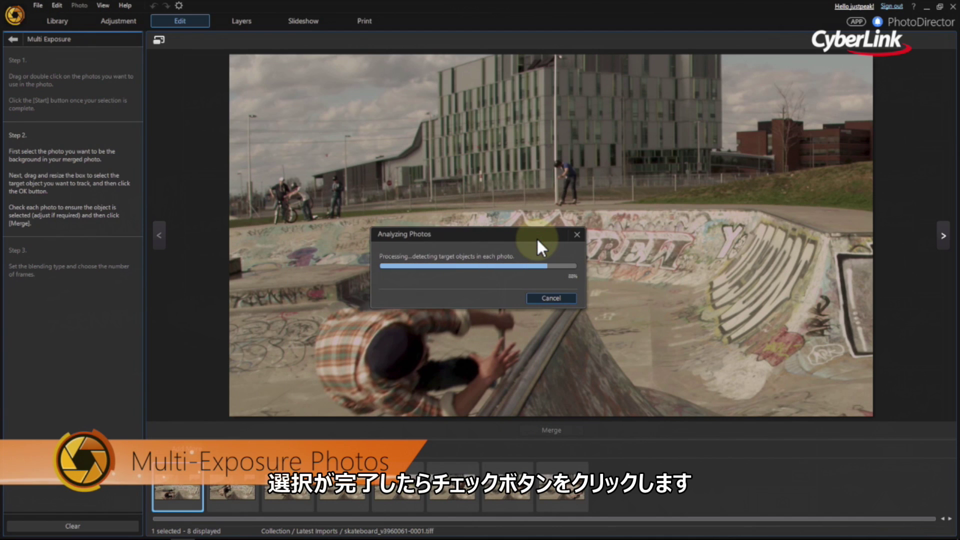
Check the tracked skateboarder selection in the photos of the jump sequence and merge them into one multi-exposure photo
{"action": "left_click", "coordinate": [576, 313]}
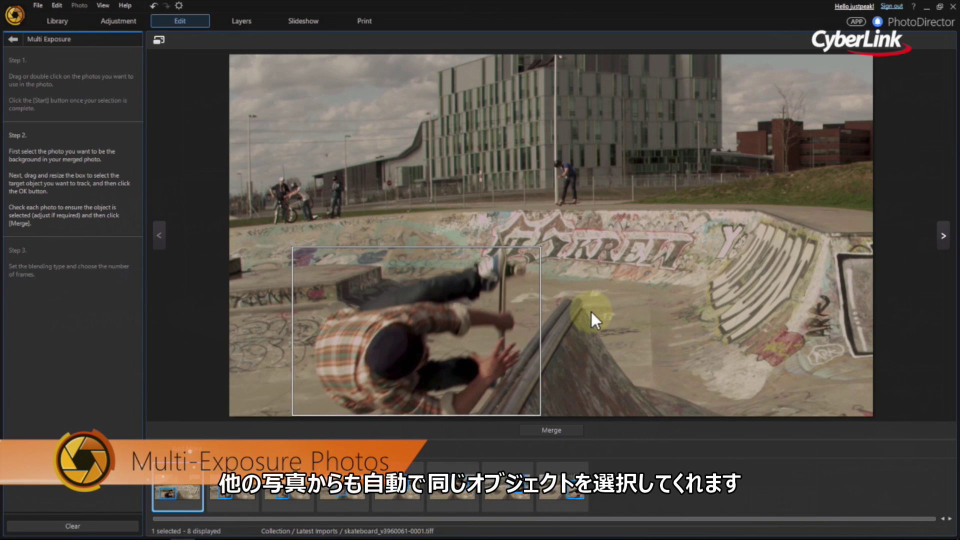
{"action": "left_click", "coordinate": [247, 502]}
{"action": "left_click", "coordinate": [304, 502]}
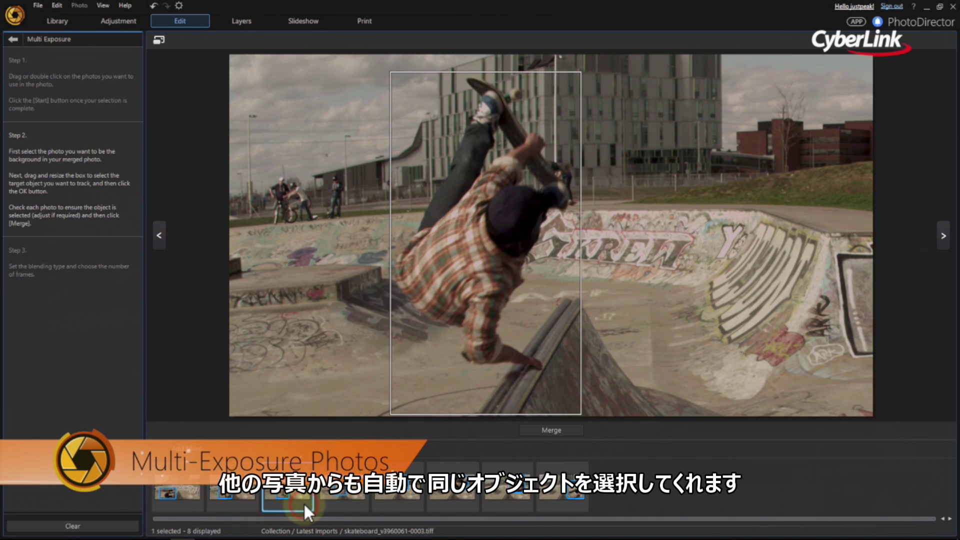
{"action": "left_click", "coordinate": [360, 503]}
{"action": "left_click", "coordinate": [412, 504]}
{"action": "left_click", "coordinate": [462, 499]}
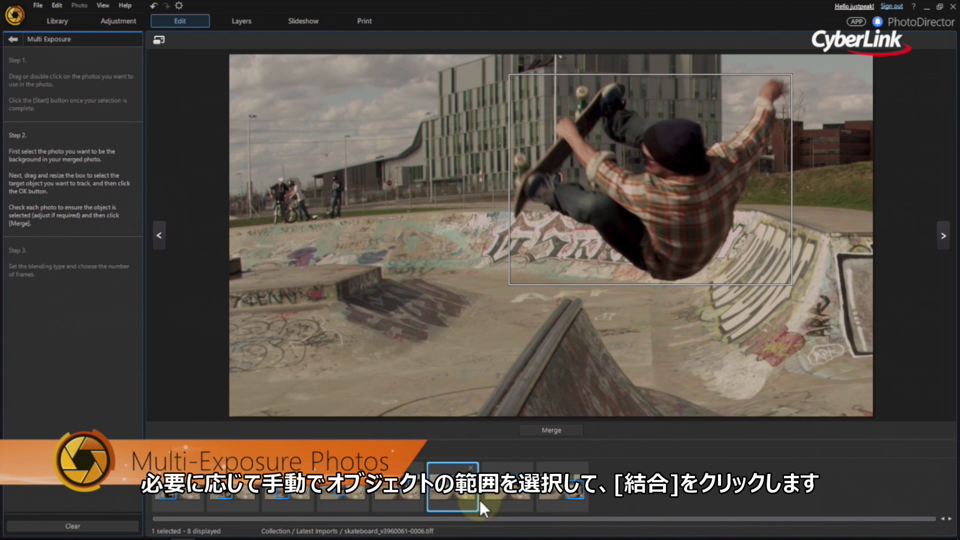
{"action": "left_click", "coordinate": [509, 497]}
{"action": "left_click", "coordinate": [564, 499]}
{"action": "left_click", "coordinate": [574, 430]}
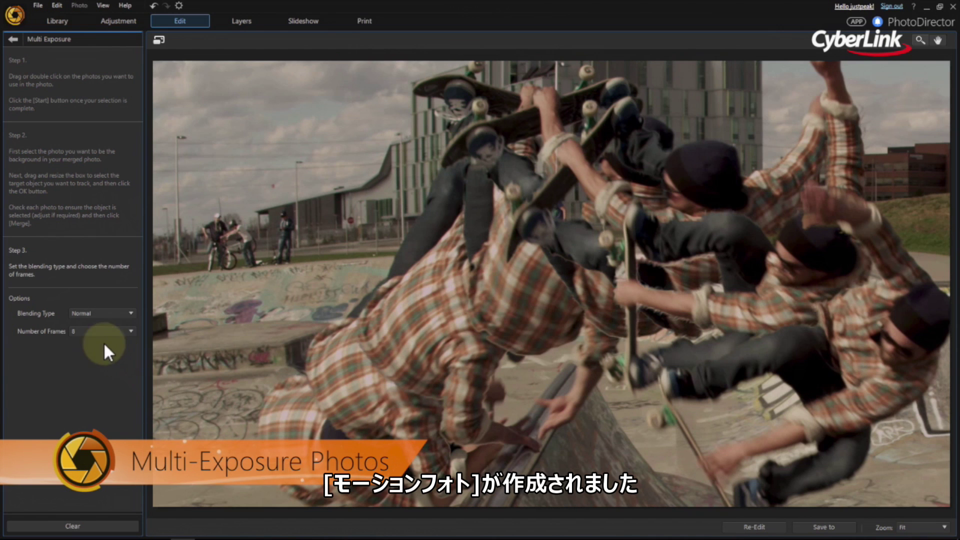
Try different frame counts for the merged skateboard photo, including 6, and settle on 5 frames
{"action": "left_click", "coordinate": [116, 331]}
{"action": "left_click", "coordinate": [110, 416]}
{"action": "left_click", "coordinate": [125, 329]}
{"action": "left_click", "coordinate": [118, 402]}
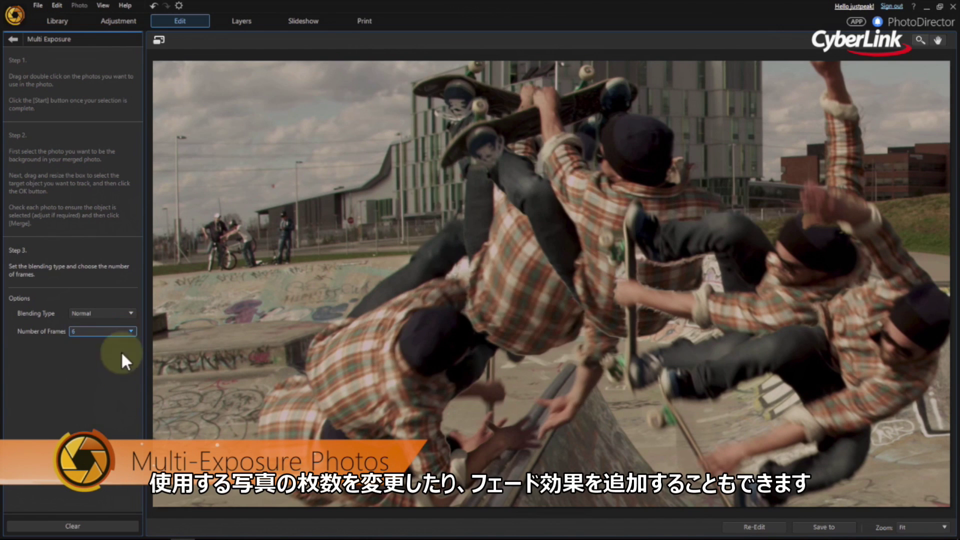
{"action": "left_click", "coordinate": [121, 331]}
{"action": "left_click", "coordinate": [119, 387]}
{"action": "left_click", "coordinate": [121, 331]}
{"action": "left_click", "coordinate": [121, 374]}
{"action": "left_click", "coordinate": [121, 331]}
{"action": "left_click", "coordinate": [120, 387]}
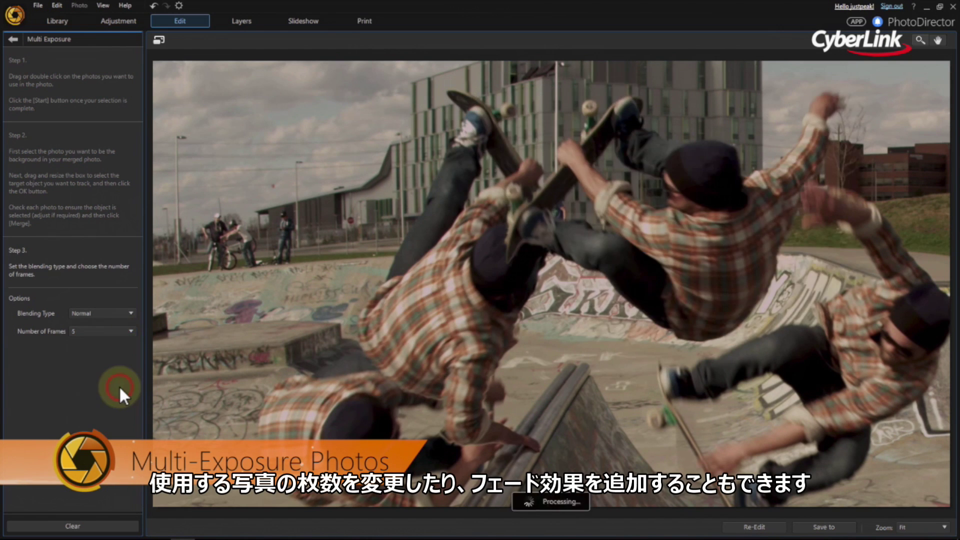
Set the blending type of the merged photo to Fade In and switch it to Fade Out
{"action": "left_click", "coordinate": [127, 313]}
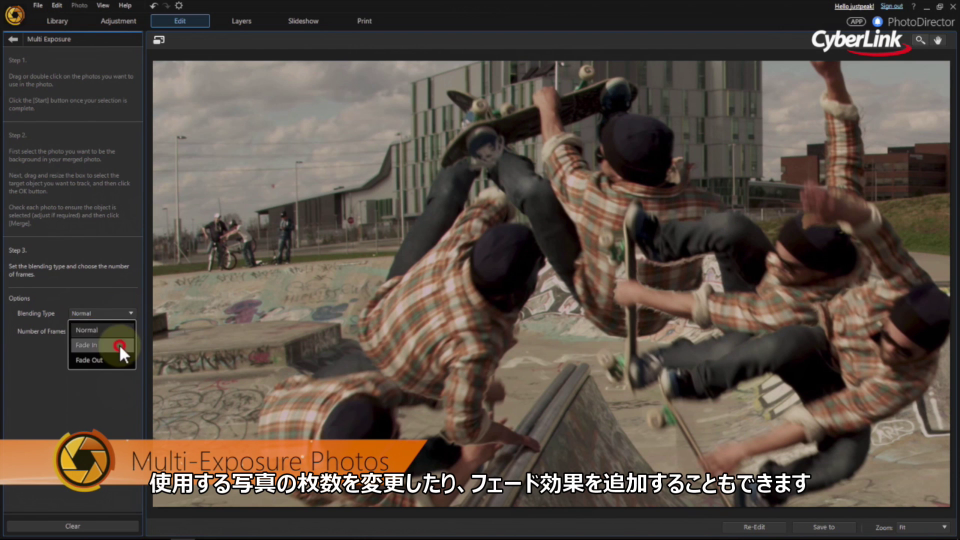
{"action": "left_click", "coordinate": [119, 343]}
{"action": "left_click", "coordinate": [119, 314]}
{"action": "left_click", "coordinate": [116, 355]}
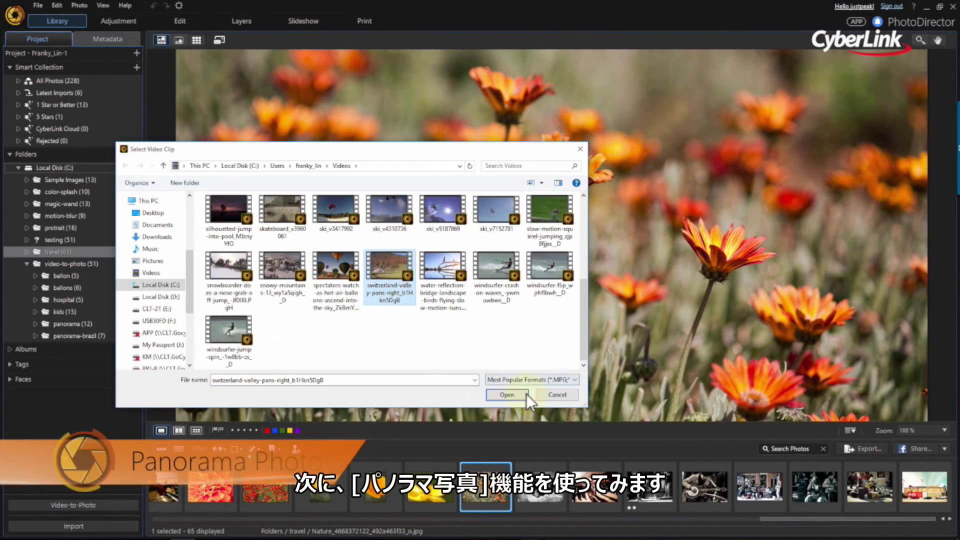
Open the switzerland-valley-pans-right clip for a panorama photo and capture five frames spread across the camera pan
{"action": "left_click", "coordinate": [525, 394]}
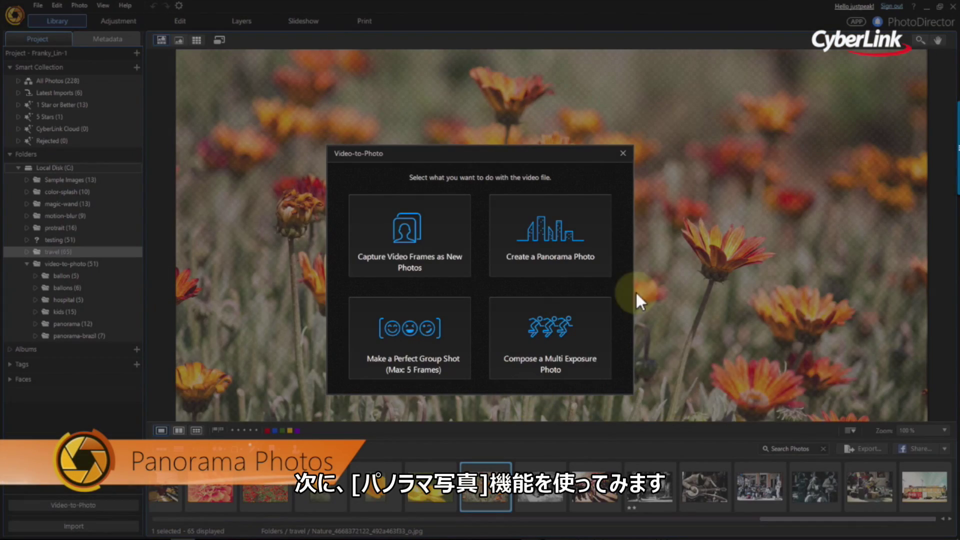
{"action": "left_click", "coordinate": [608, 267]}
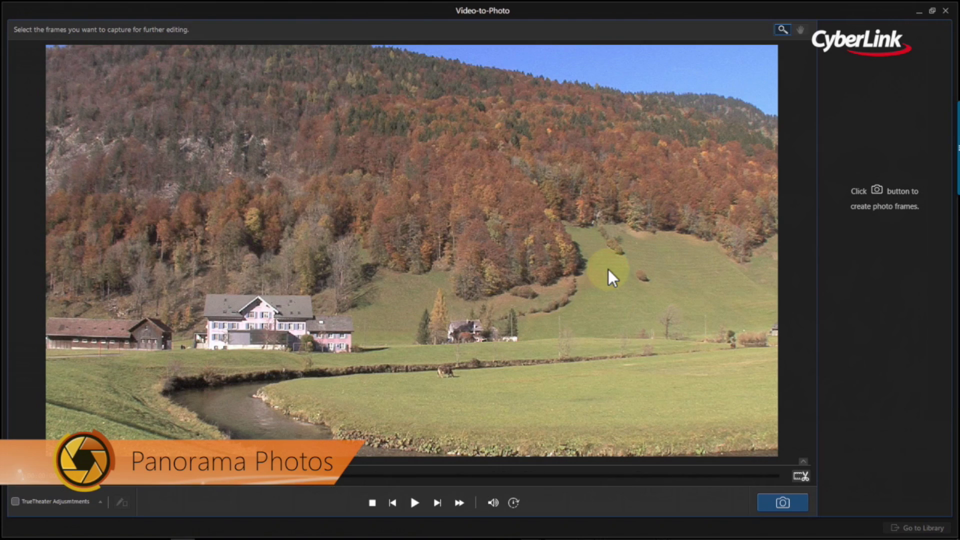
{"action": "left_click", "coordinate": [782, 502]}
{"action": "left_click", "coordinate": [415, 503]}
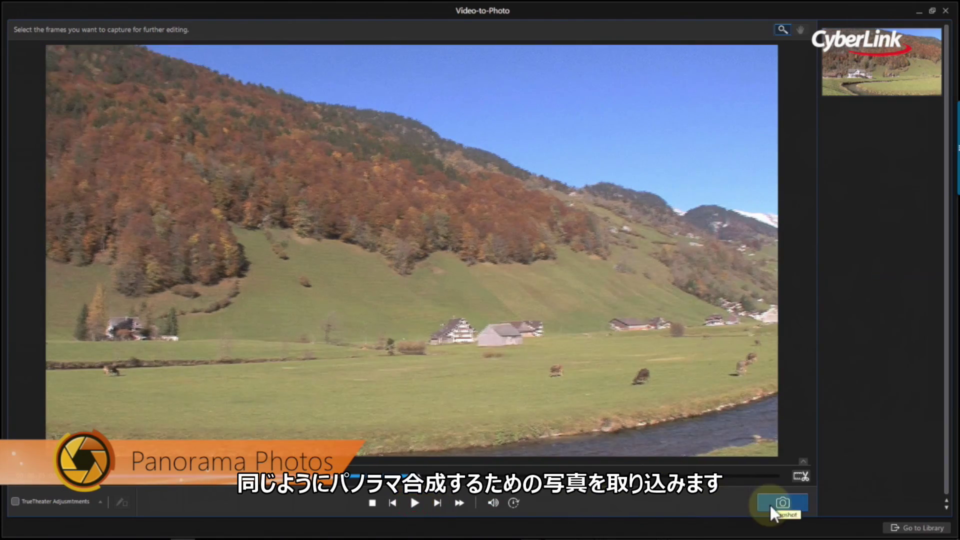
{"action": "left_click", "coordinate": [782, 502]}
{"action": "left_click", "coordinate": [414, 503]}
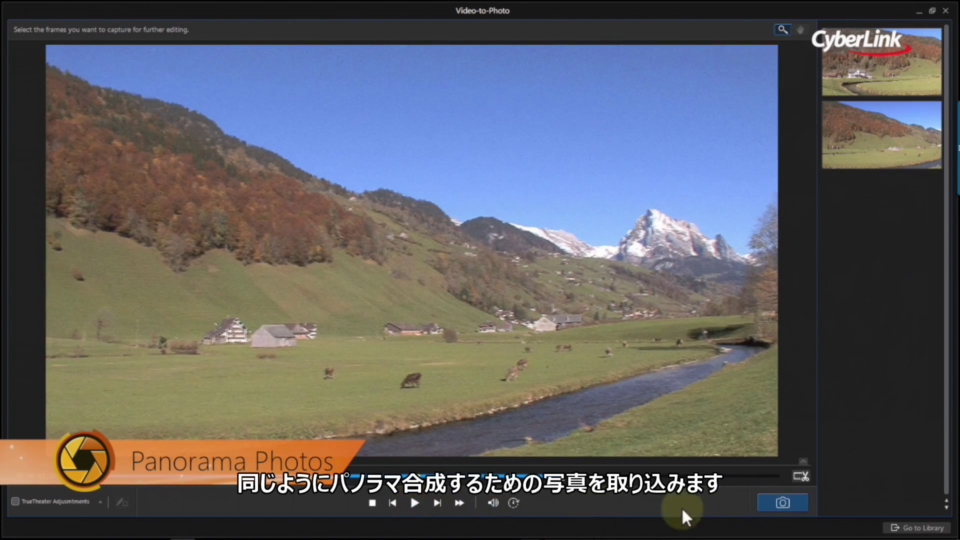
{"action": "left_click", "coordinate": [782, 502]}
{"action": "left_click", "coordinate": [415, 502]}
{"action": "left_click", "coordinate": [415, 502]}
{"action": "left_click", "coordinate": [782, 502]}
{"action": "left_click", "coordinate": [416, 502]}
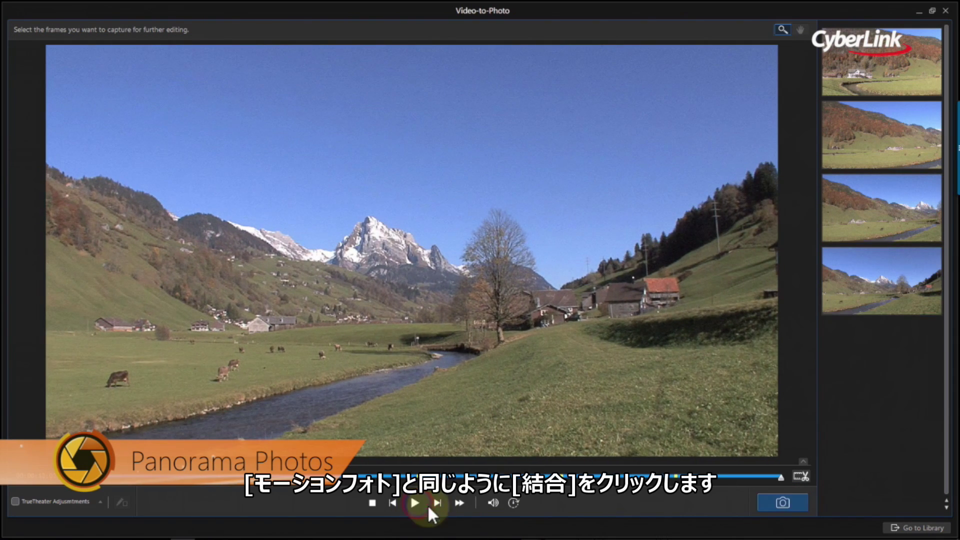
{"action": "left_click", "coordinate": [783, 502]}
Bring the captured valley frames into the library and merge all five into a panorama, accepting the transparency notice
{"action": "left_click", "coordinate": [916, 528]}
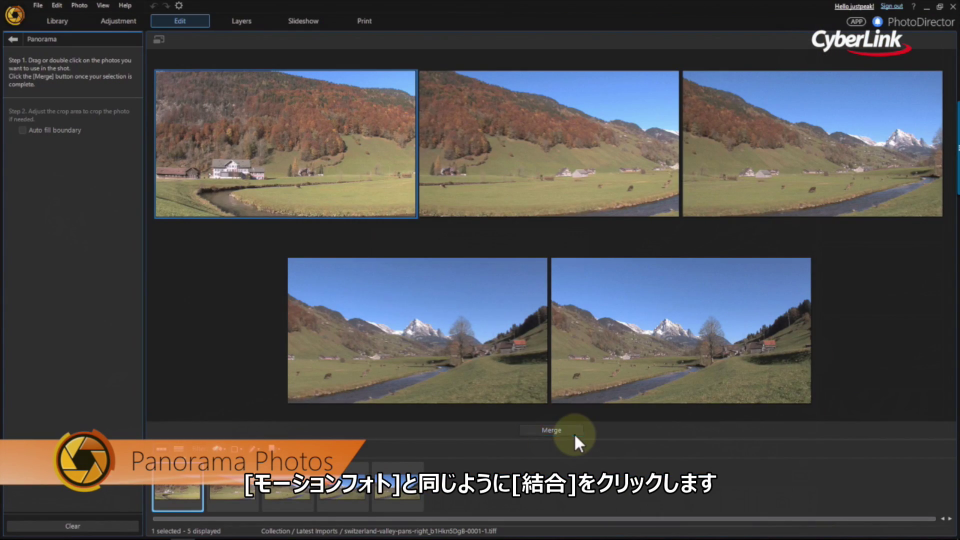
{"action": "left_click", "coordinate": [574, 433]}
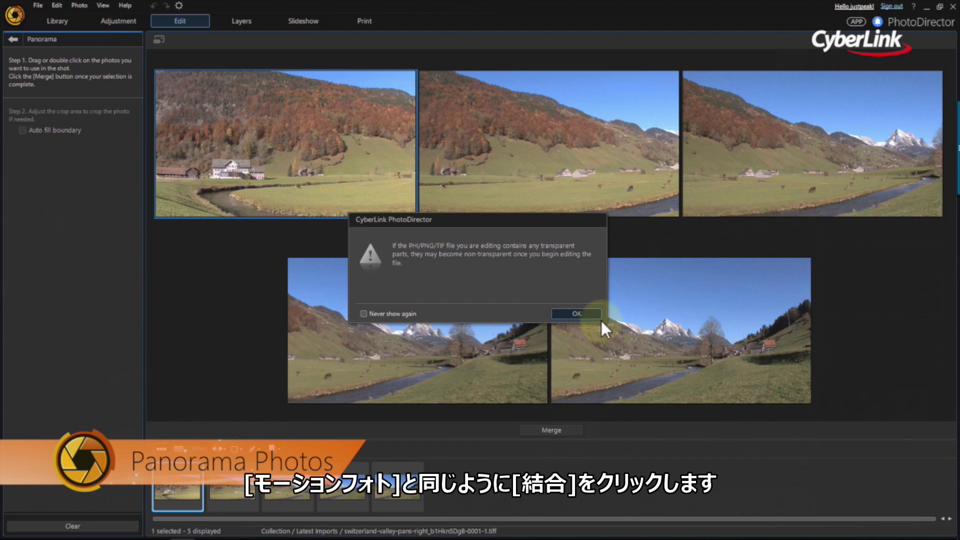
{"action": "left_click", "coordinate": [595, 312]}
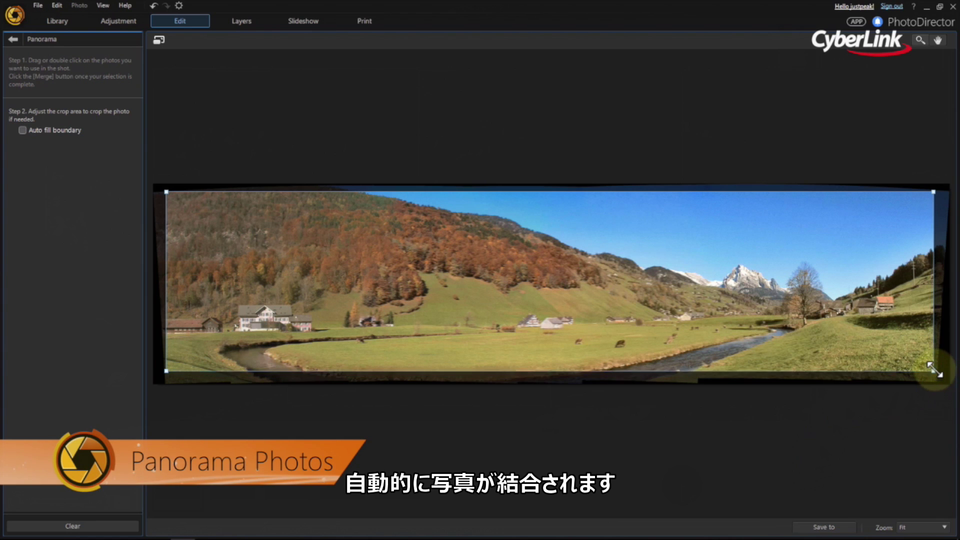
Tighten the panorama's crop area at its corners to exclude the dark edges and enable auto fill boundary
{"action": "left_click_drag", "start_coordinate": [934, 370], "coordinate": [936, 373]}
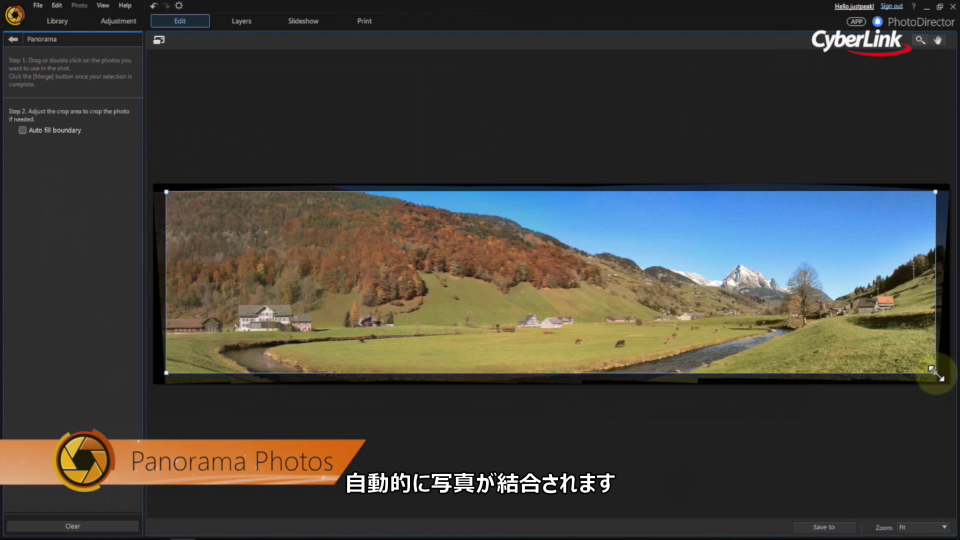
{"action": "left_click_drag", "start_coordinate": [165, 192], "coordinate": [169, 200]}
{"action": "left_click_drag", "start_coordinate": [167, 373], "coordinate": [168, 369]}
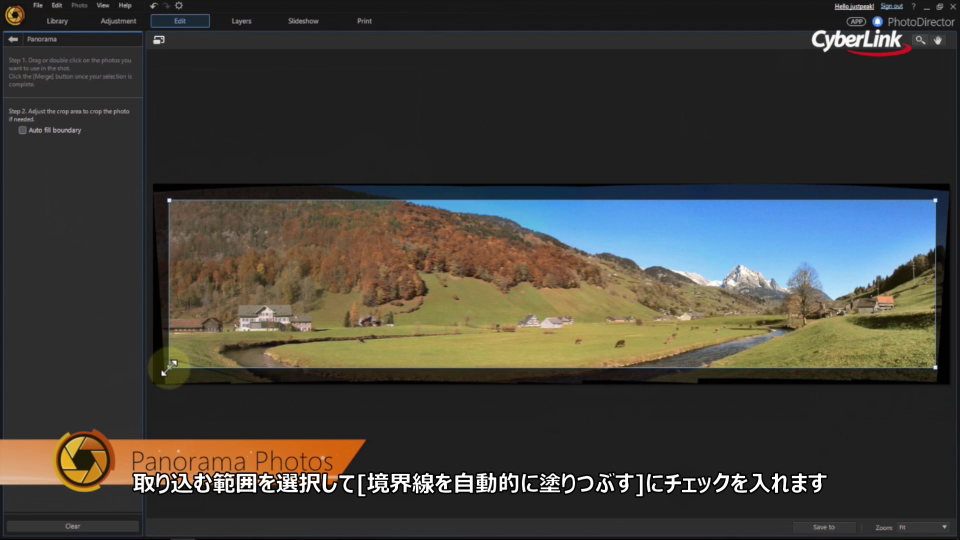
{"action": "left_click", "coordinate": [22, 131]}
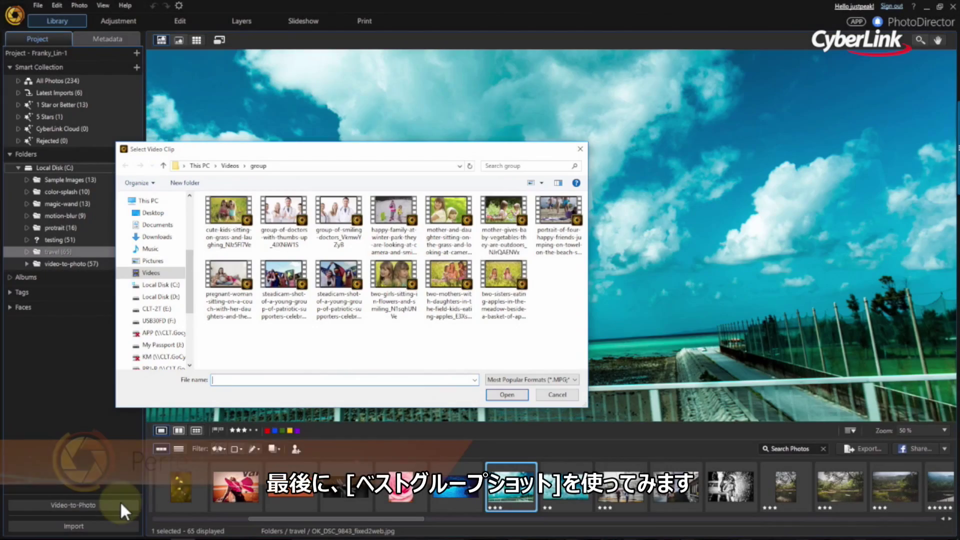
Open the mother-gives-baby-vegetables clip from the group folder to make a perfect group shot
{"action": "left_click", "coordinate": [526, 249]}
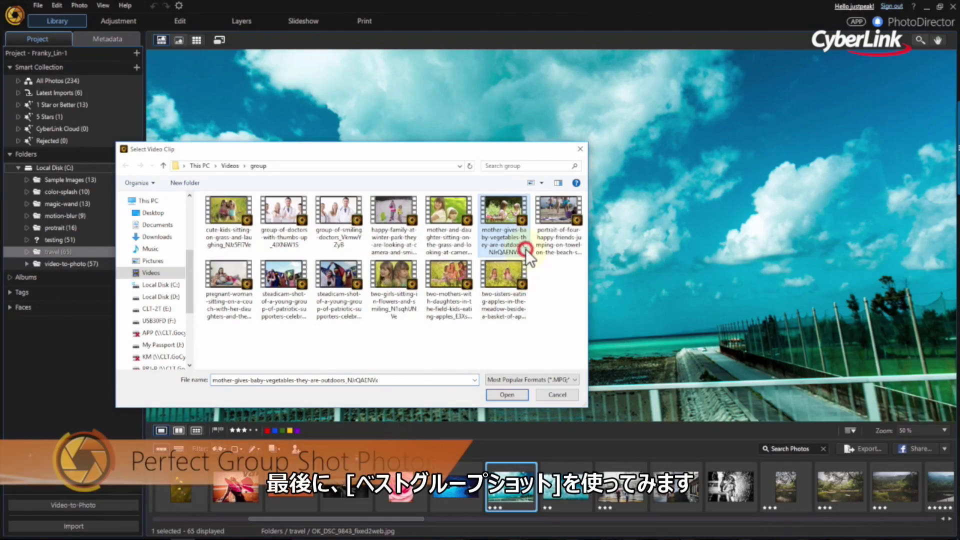
{"action": "left_click", "coordinate": [520, 396]}
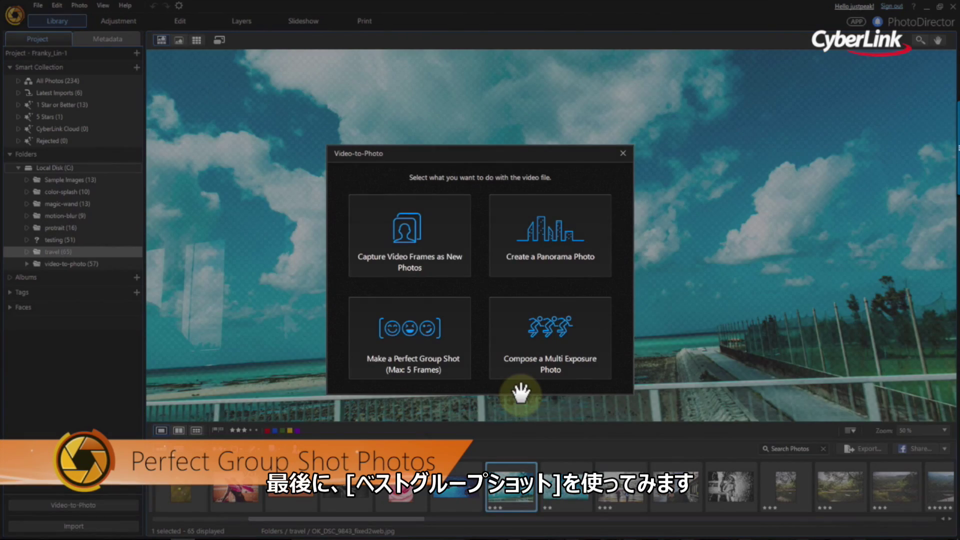
{"action": "left_click", "coordinate": [467, 371]}
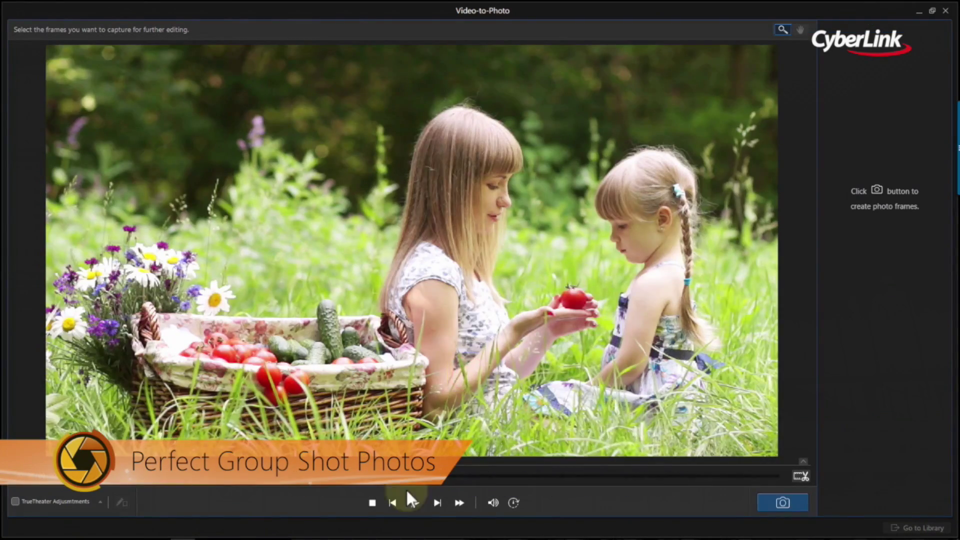
Capture five frames of the mother and daughter facing the camera at different moments of the clip
{"action": "left_click", "coordinate": [414, 502]}
{"action": "left_click", "coordinate": [415, 502]}
{"action": "left_click", "coordinate": [783, 502]}
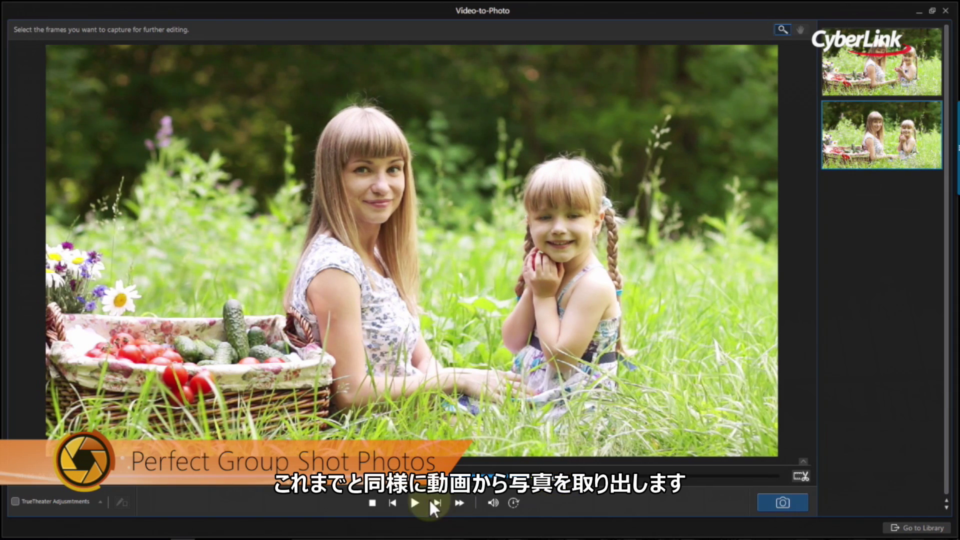
{"action": "left_click", "coordinate": [415, 502]}
{"action": "left_click", "coordinate": [782, 503]}
{"action": "left_click", "coordinate": [712, 476]}
{"action": "left_click", "coordinate": [782, 502]}
{"action": "left_click", "coordinate": [762, 476]}
{"action": "left_click", "coordinate": [782, 502]}
Import the five captured mother and daughter frames into a folder named group for the Face Swap process
{"action": "left_click", "coordinate": [922, 528]}
{"action": "double_click", "coordinate": [541, 292]}
{"action": "type", "text": "gro"}
{"action": "left_click", "coordinate": [550, 320]}
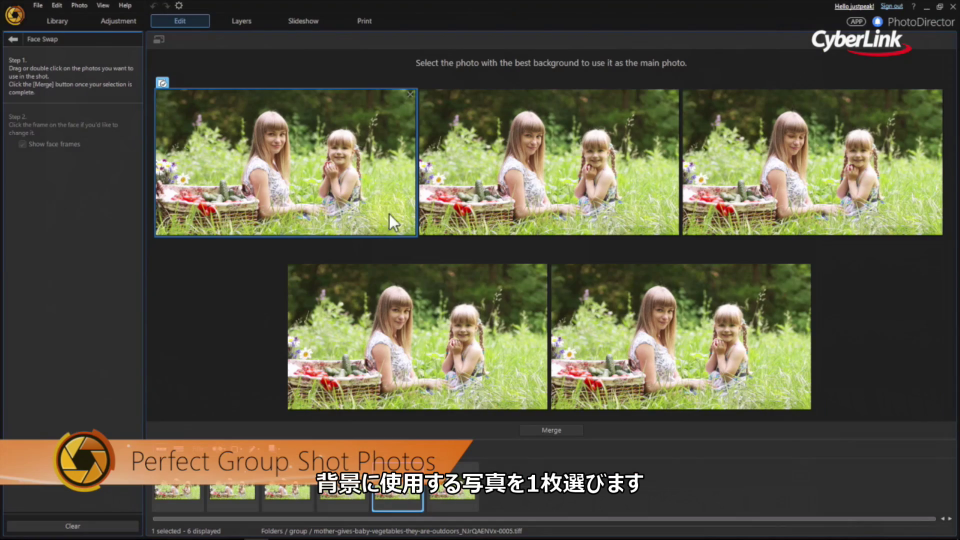
Compare the captured photos as backgrounds, choose the third one as the main photo and merge them
{"action": "left_click", "coordinate": [538, 222]}
{"action": "left_click", "coordinate": [686, 328]}
{"action": "left_click", "coordinate": [836, 220]}
{"action": "left_click", "coordinate": [572, 429]}
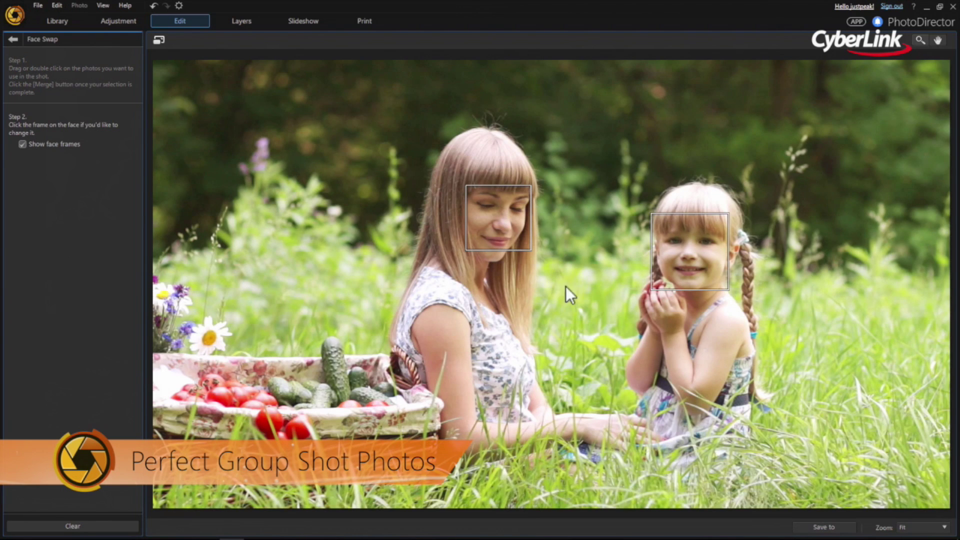
Replace the girl's face and the mother's closed-eyed face with better smiling alternatives from the other frames
{"action": "left_click", "coordinate": [711, 272]}
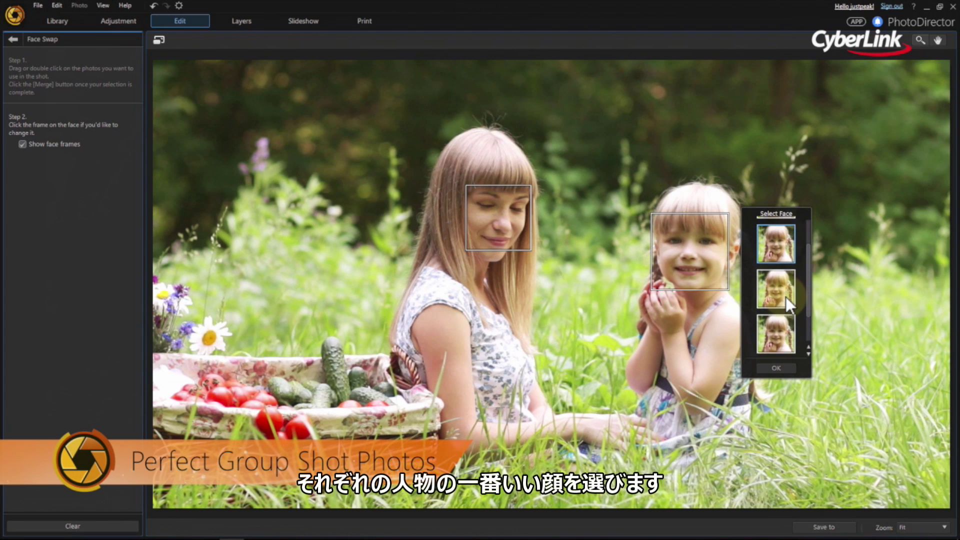
{"action": "left_click", "coordinate": [785, 332]}
{"action": "left_click", "coordinate": [787, 366]}
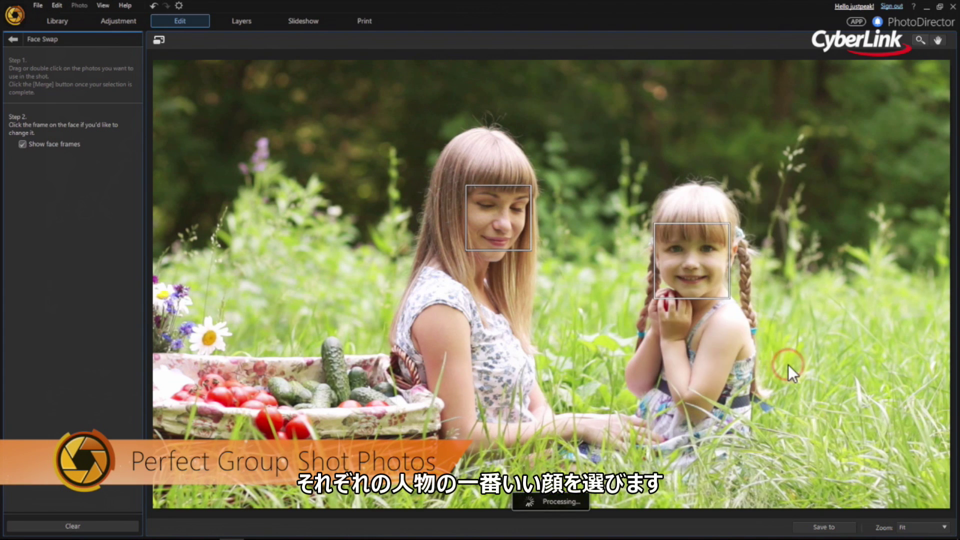
{"action": "left_click", "coordinate": [520, 238]}
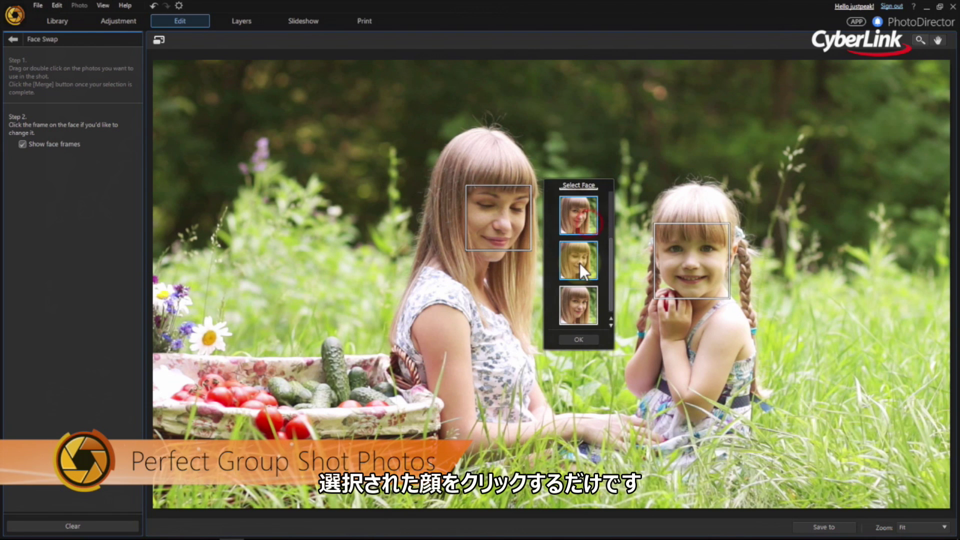
{"action": "left_click", "coordinate": [590, 303]}
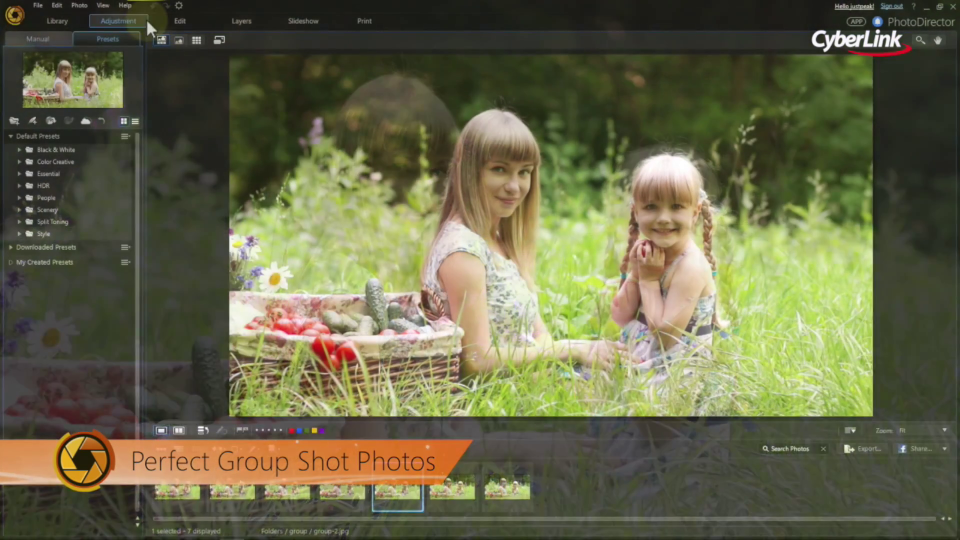
Apply the Brilliance preset from the default People presets to the finished group photo
{"action": "left_click", "coordinate": [59, 38]}
{"action": "left_click", "coordinate": [125, 274]}
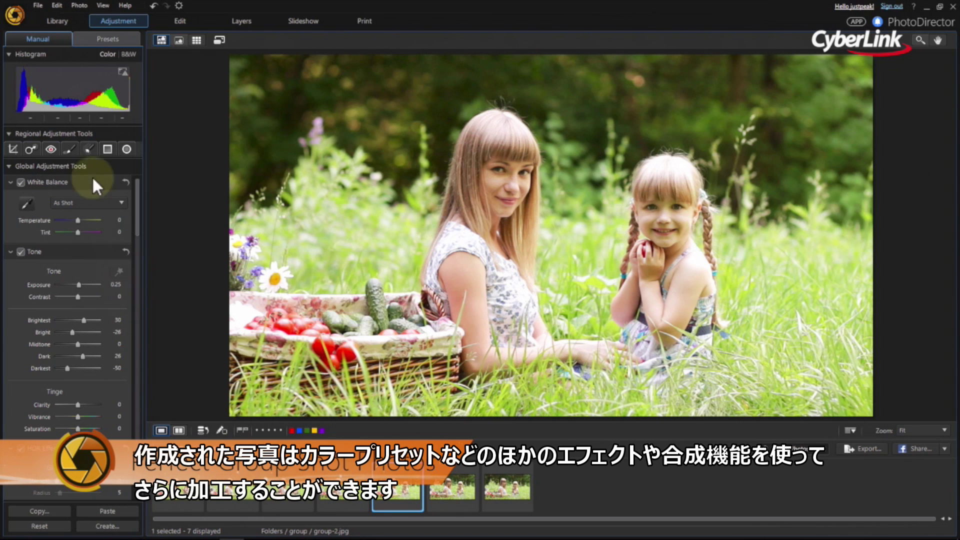
{"action": "left_click", "coordinate": [133, 37]}
{"action": "left_click", "coordinate": [72, 197]}
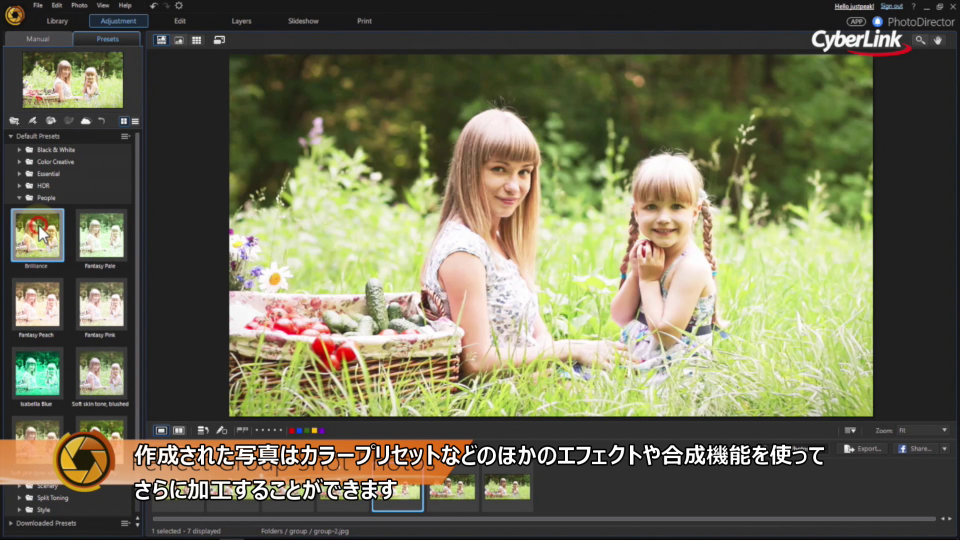